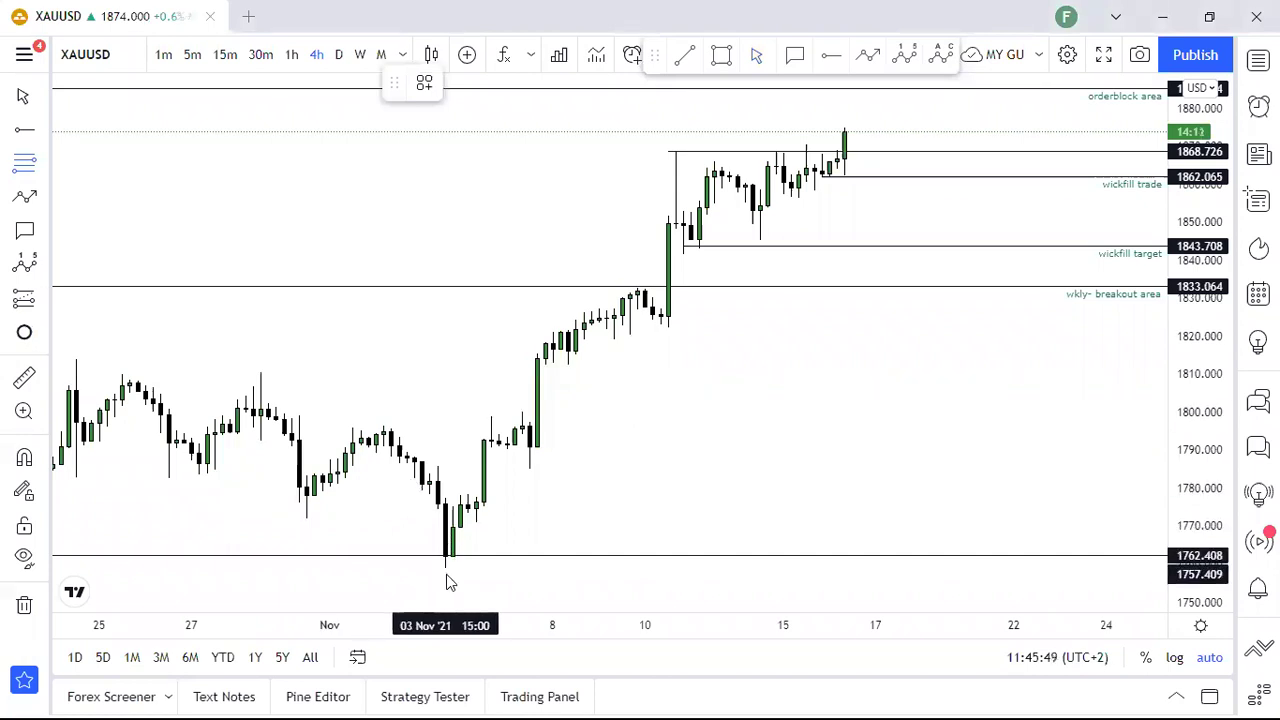
- Draw a Fibonacci retracement from the Nov 3 low to the latest high, then delete it
left_click(446, 567)
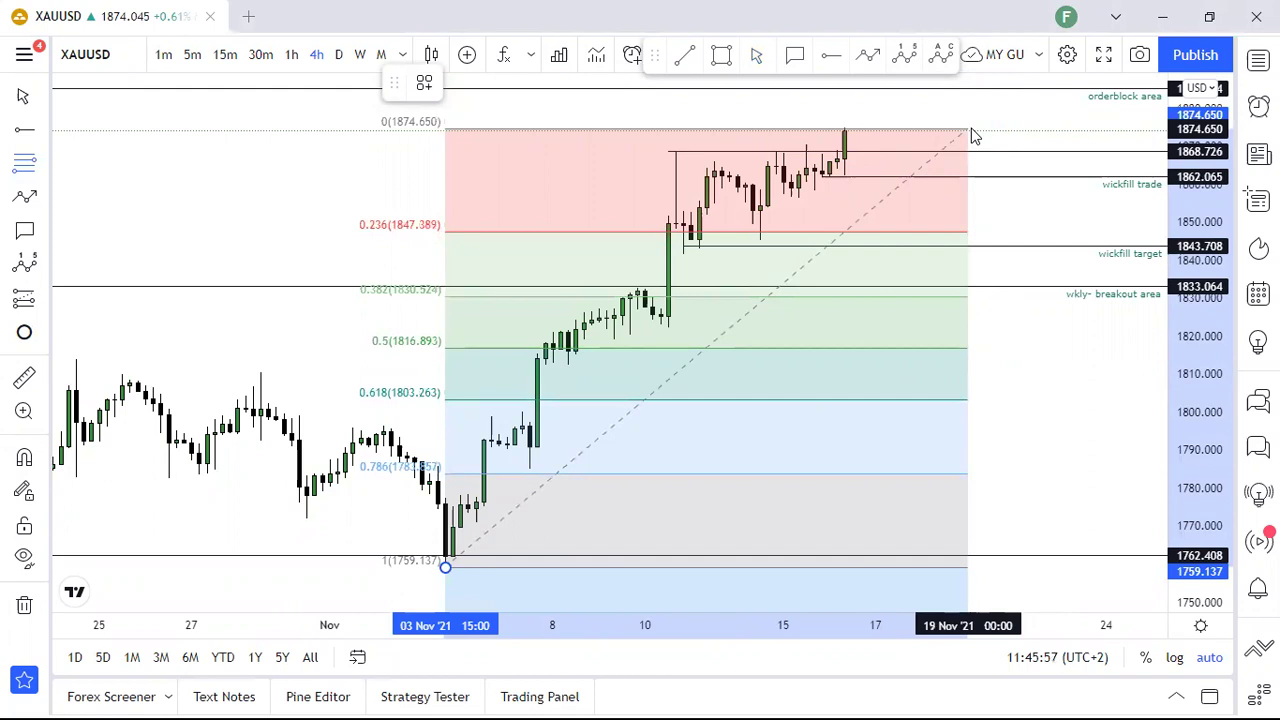
left_click(968, 130)
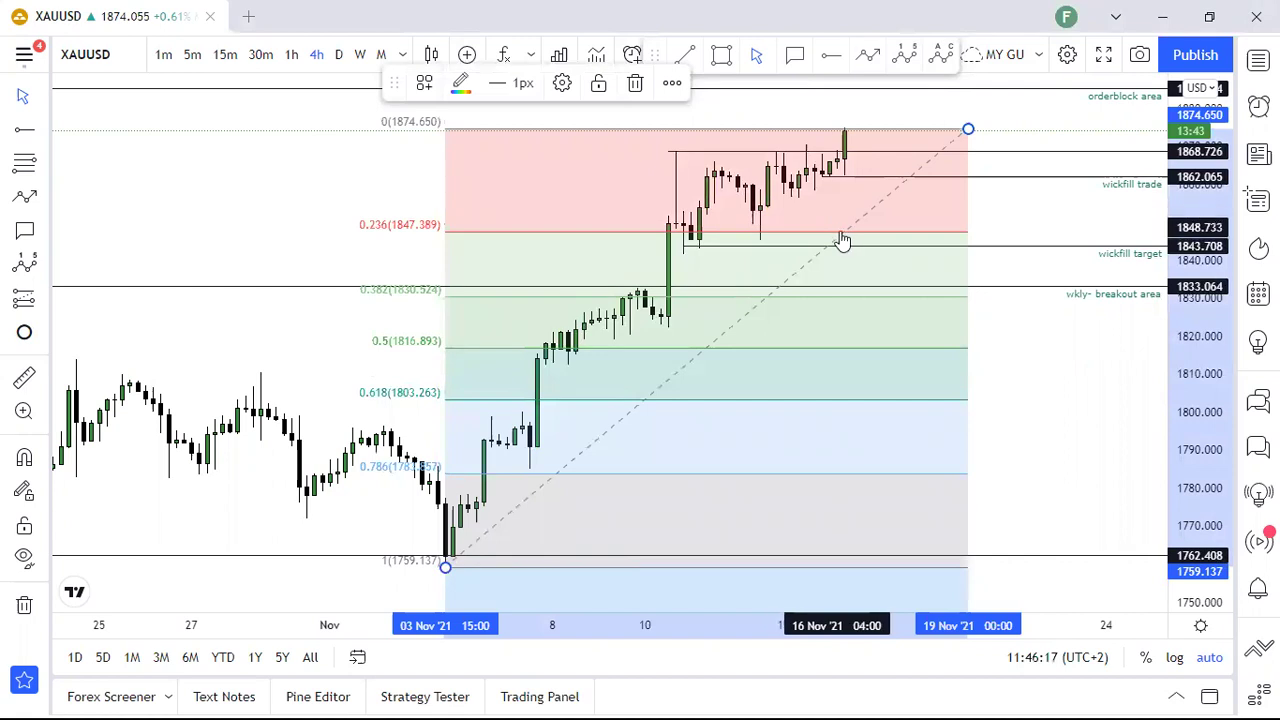
left_click(635, 84)
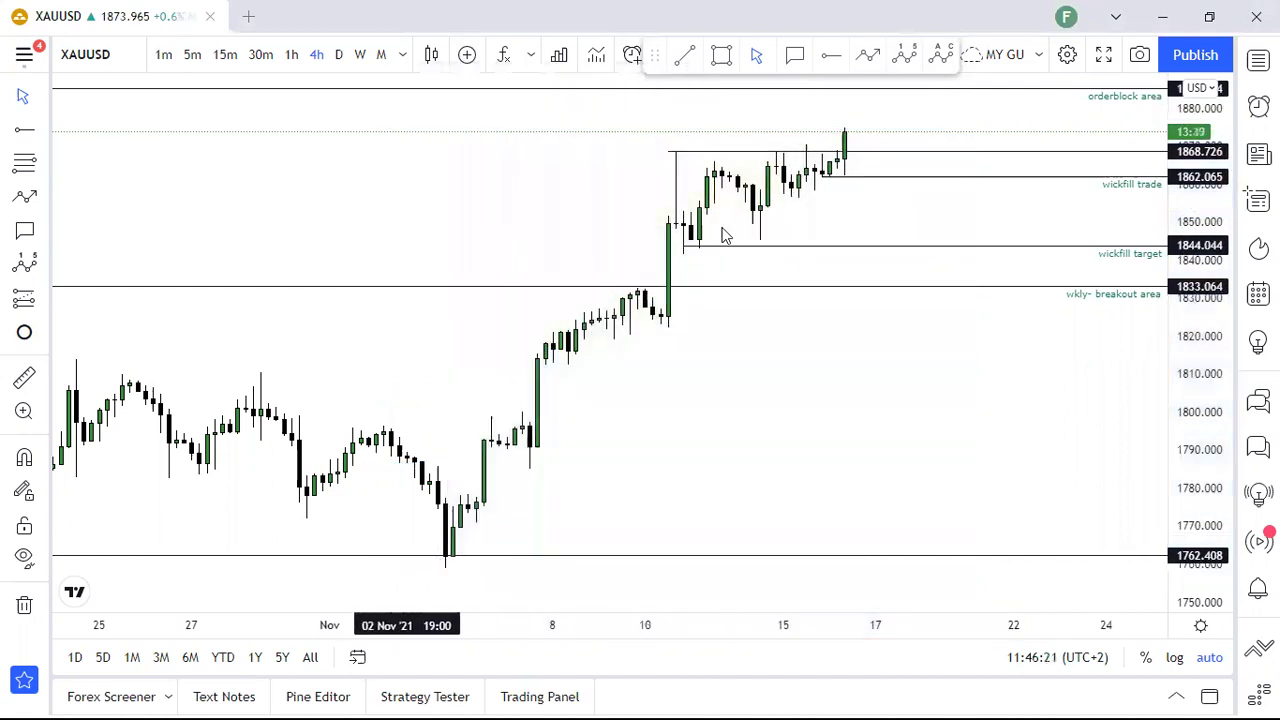
- Bring October into view, draw and undo a test arrow to 1762, and select Fib Retracement (Alt+F)
left_click_drag(725, 235, 943, 210)
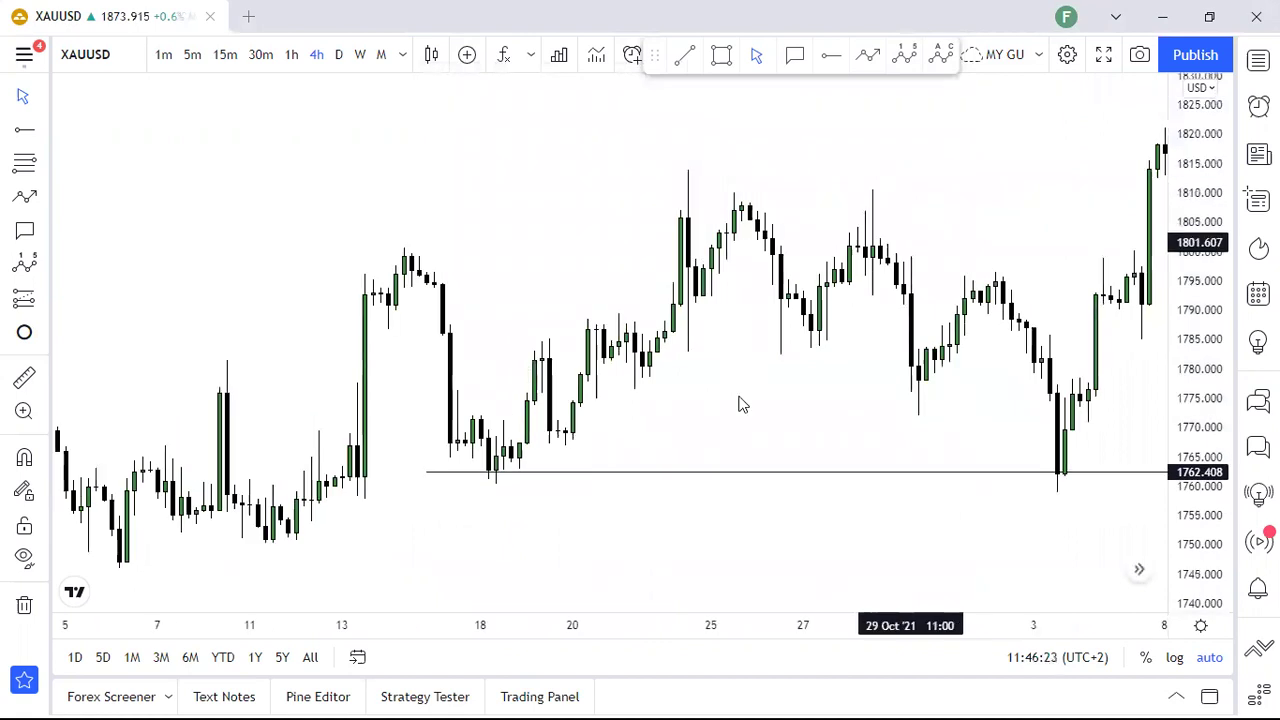
left_click_drag(757, 397, 667, 380)
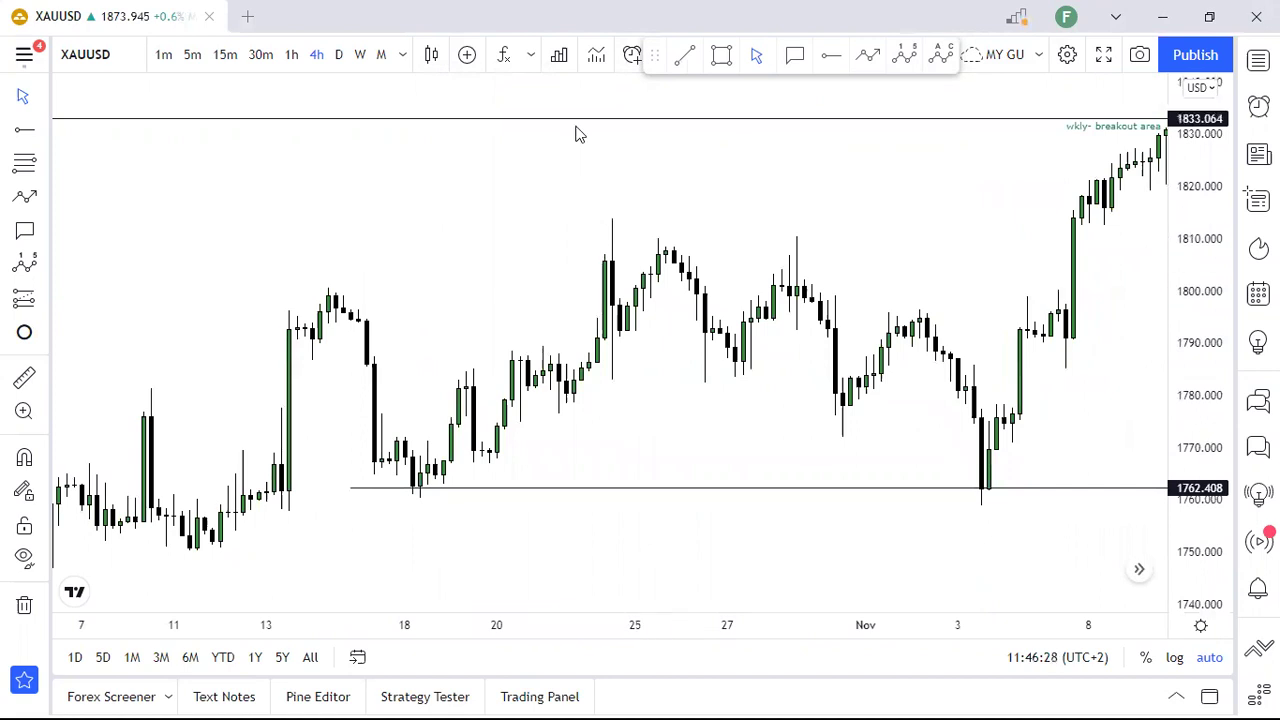
left_click(613, 232)
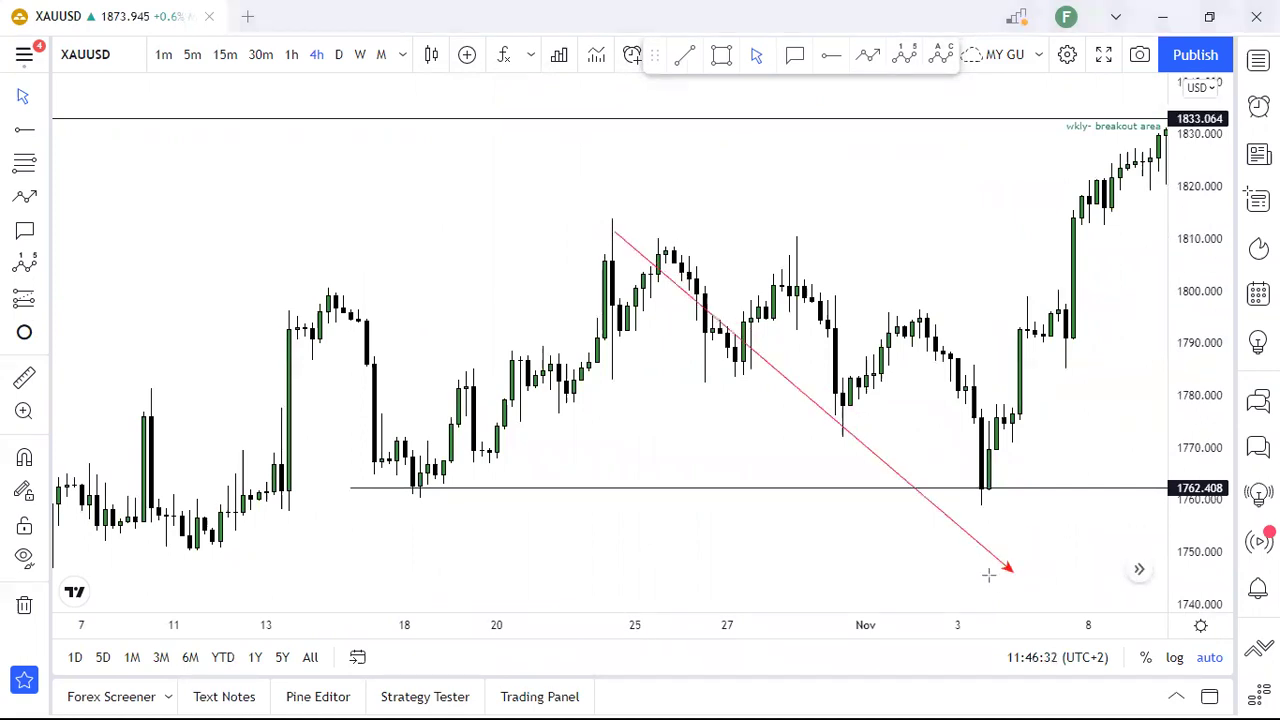
left_click(980, 503)
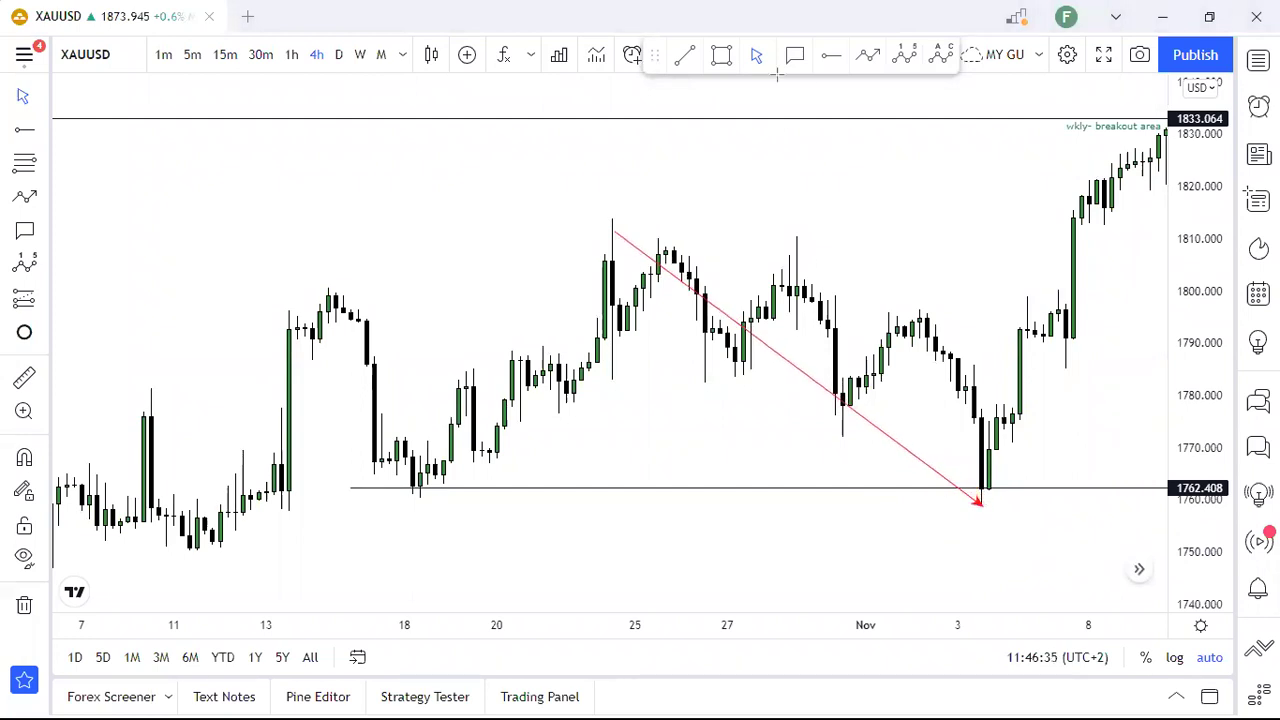
key("ctrl+z")
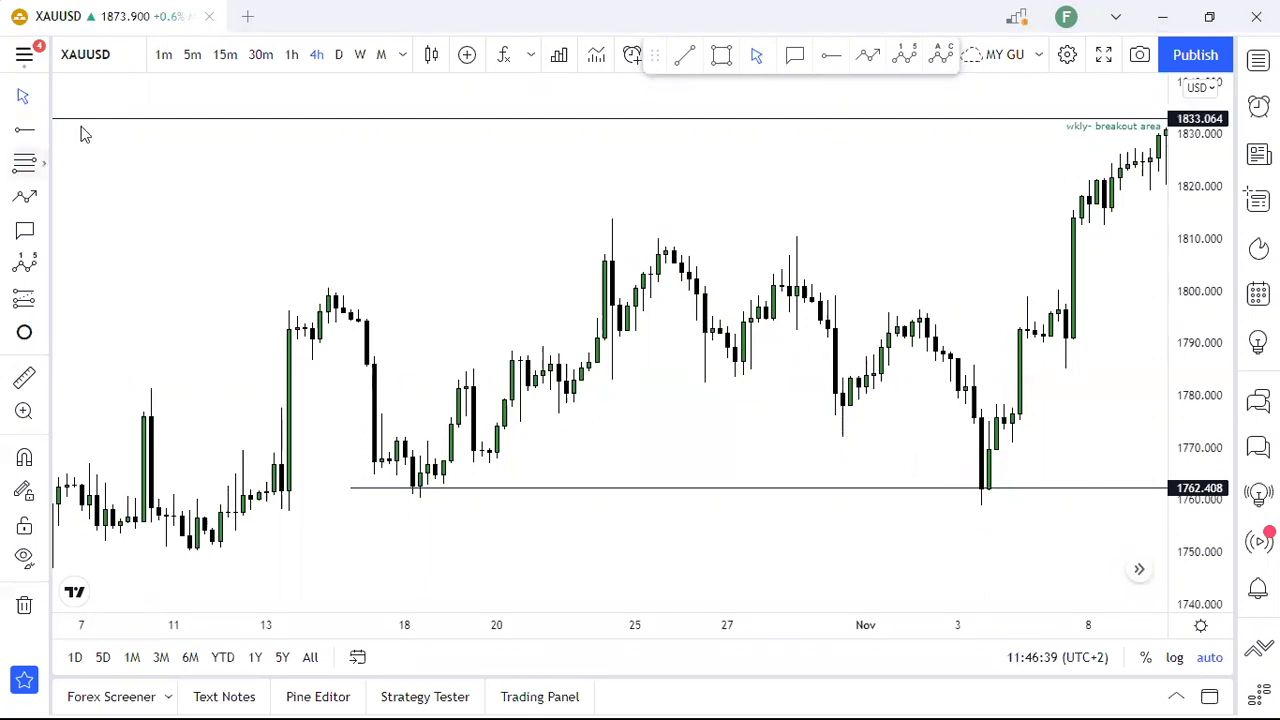
key("alt+f")
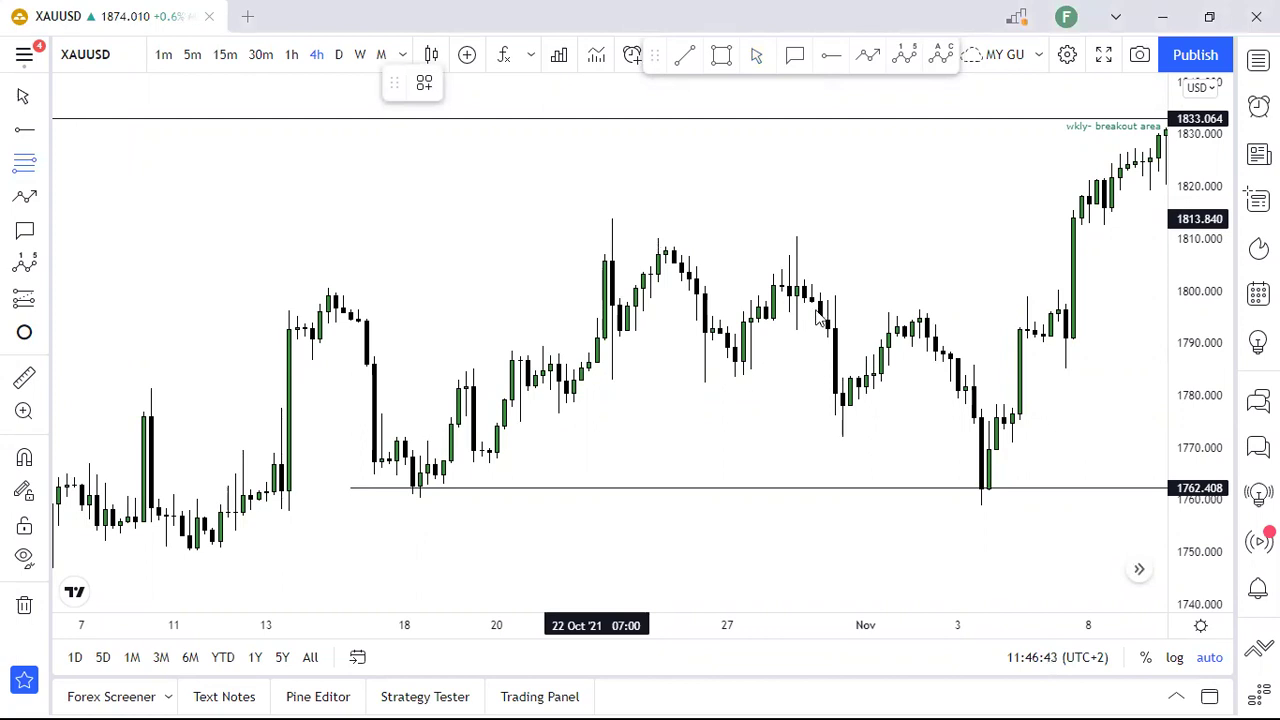
- Draw a Fibonacci retracement from the 1813.840 high down to the 1758.916 low
left_click(597, 218)
left_click(988, 409)
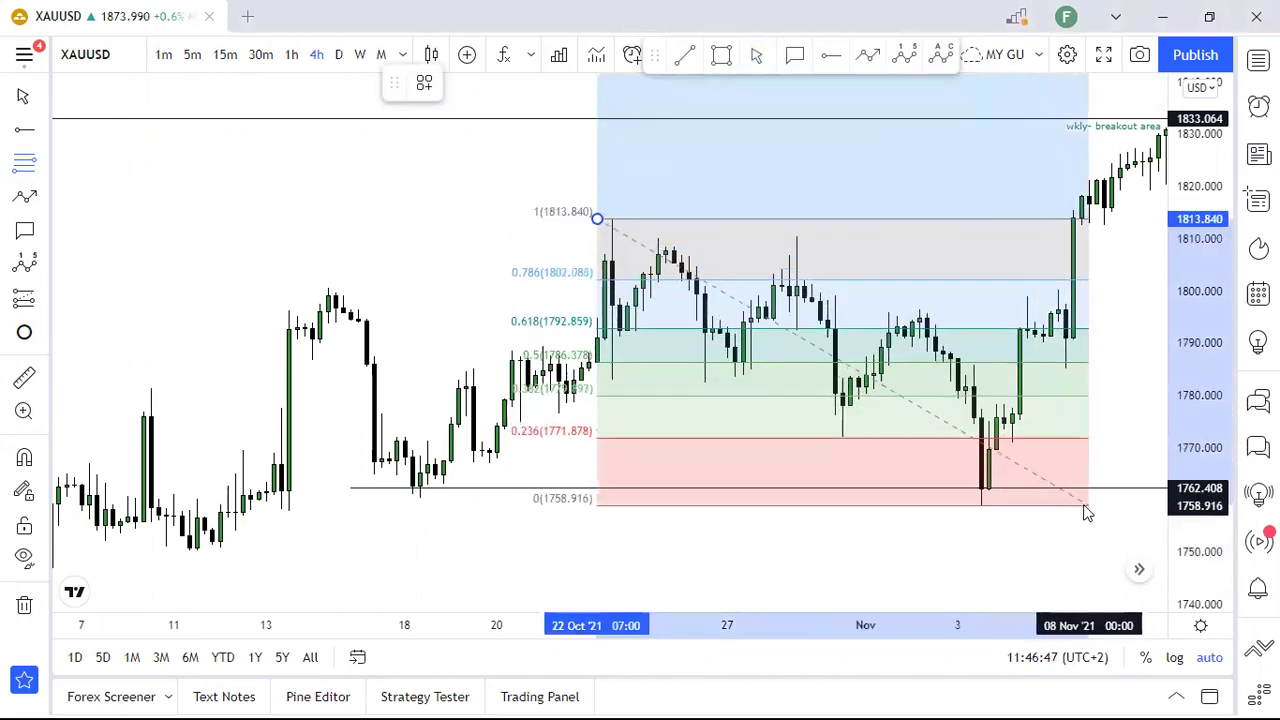
left_click(1083, 506)
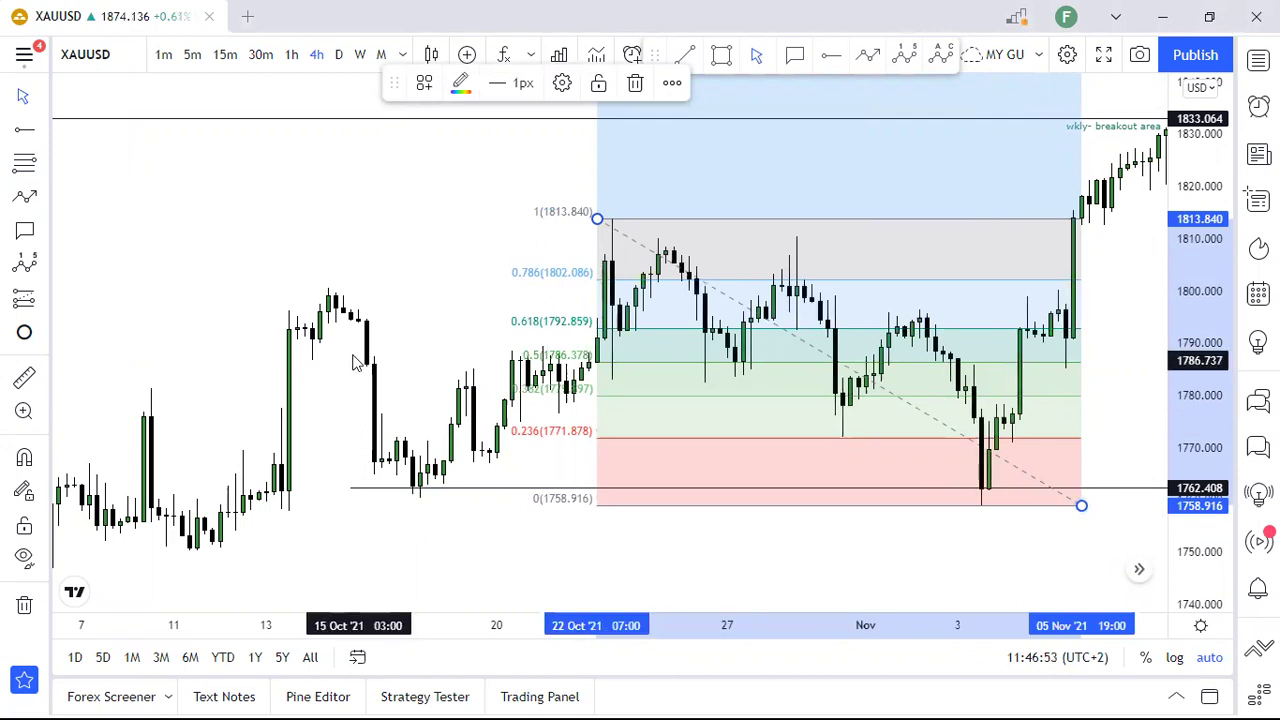
left_click(360, 297)
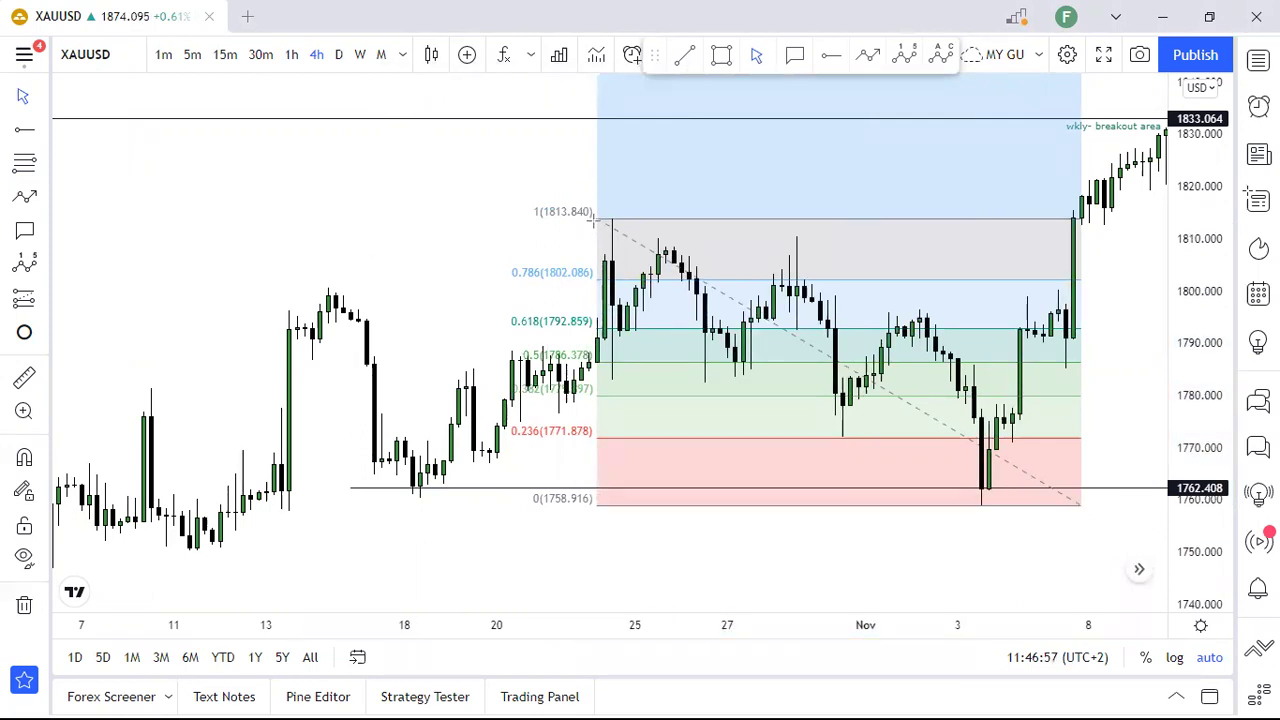
- Draw rightward red arrows along the 1, 0, 0.5, 0.618 and 0.786 levels
left_click_drag(592, 220, 1070, 220)
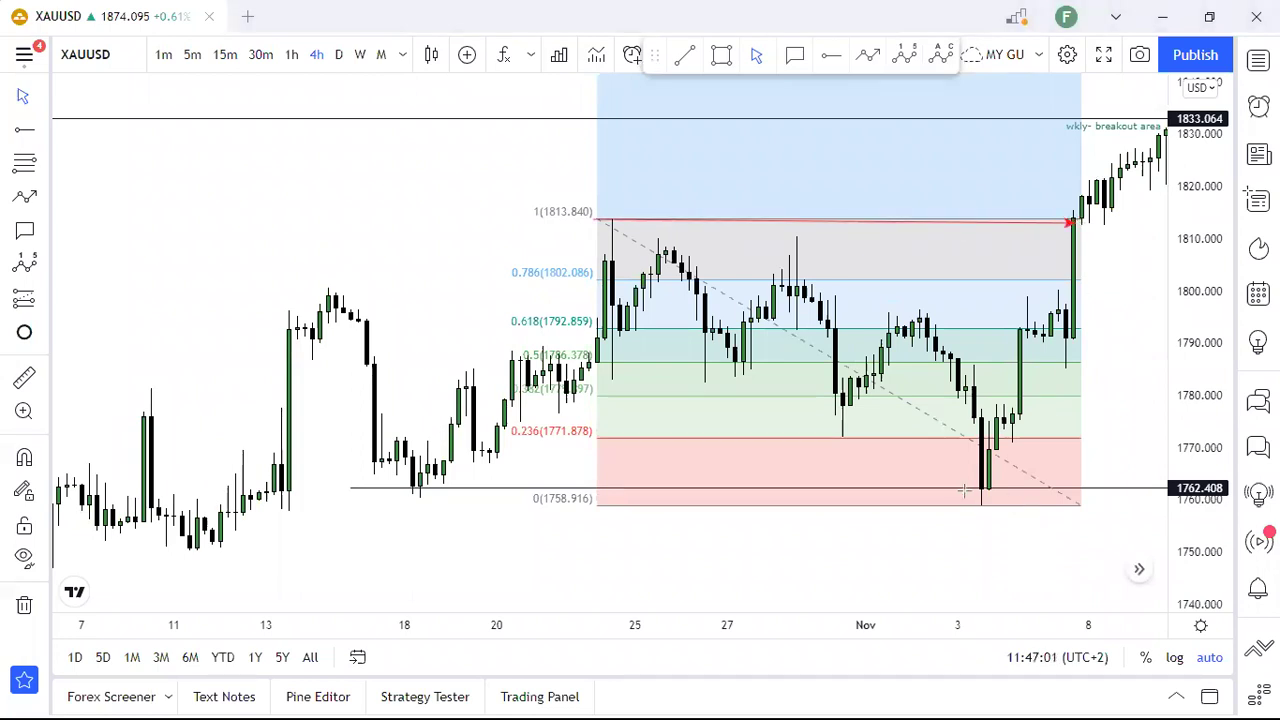
mouse_move(970, 490)
left_mouse_down()
mouse_move(1255, 466)
mouse_move(1140, 491)
mouse_move(1163, 497)
left_mouse_up()
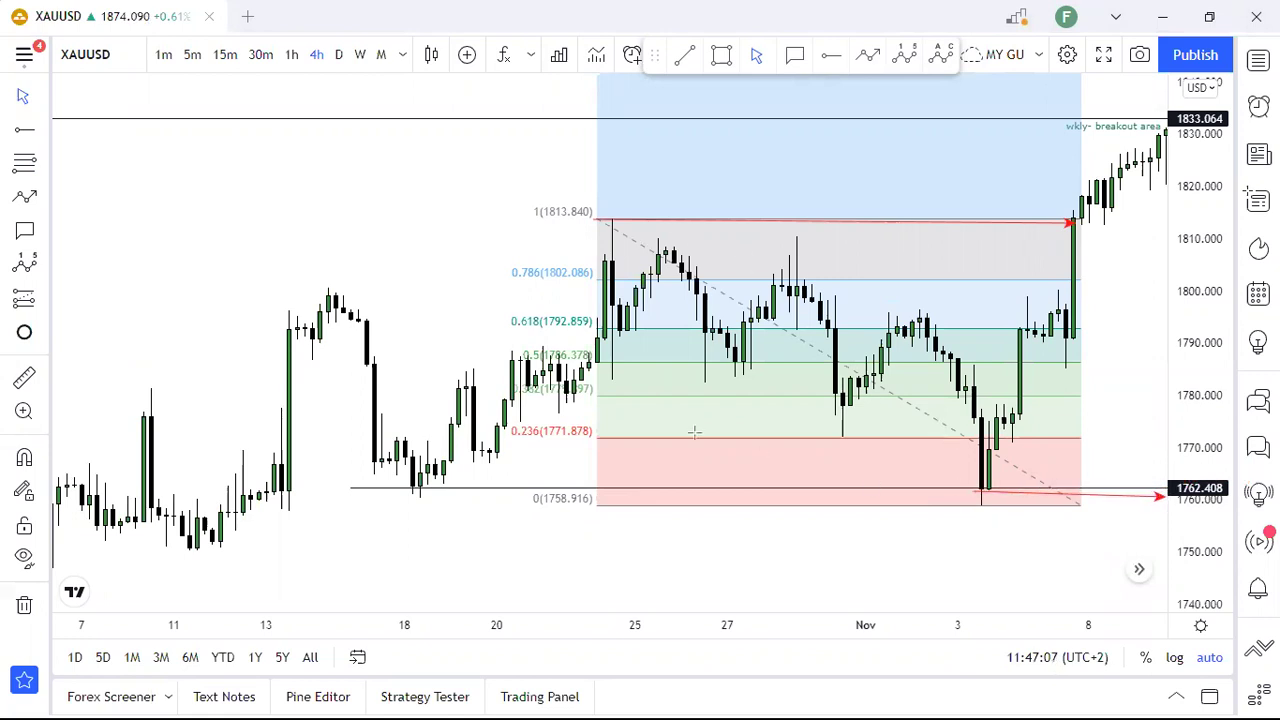
left_click(760, 365)
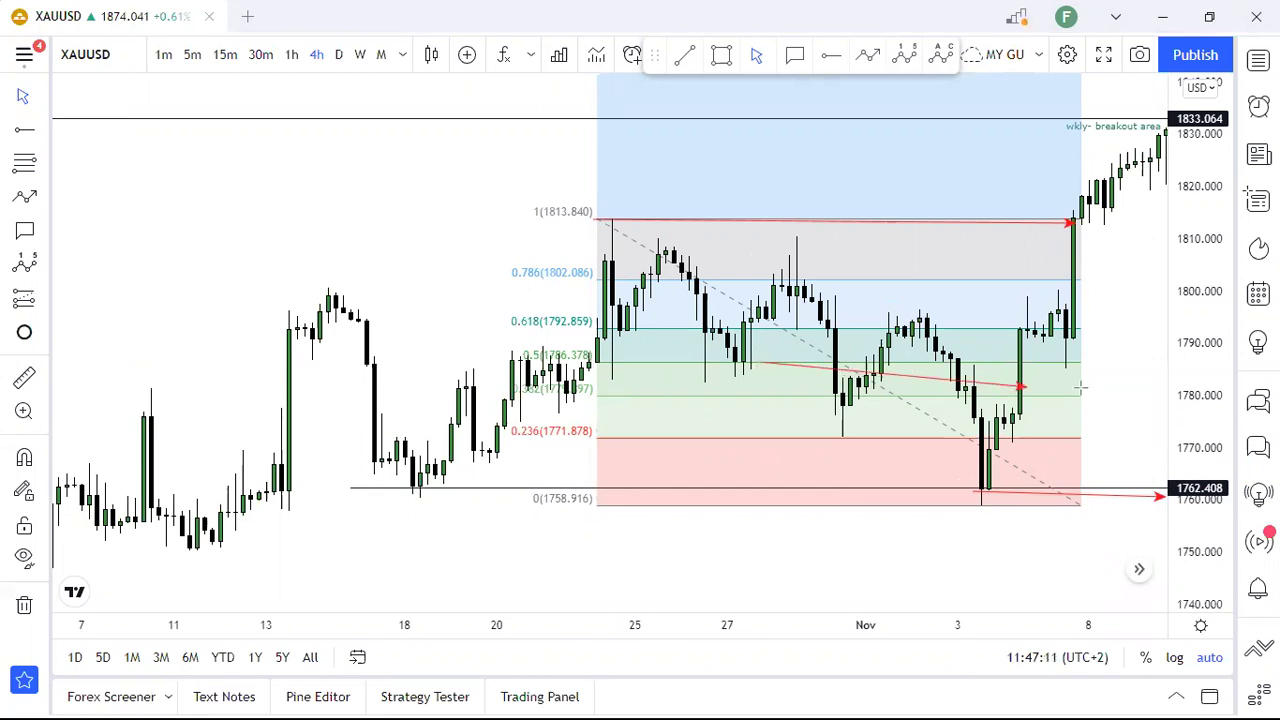
left_click(1112, 364)
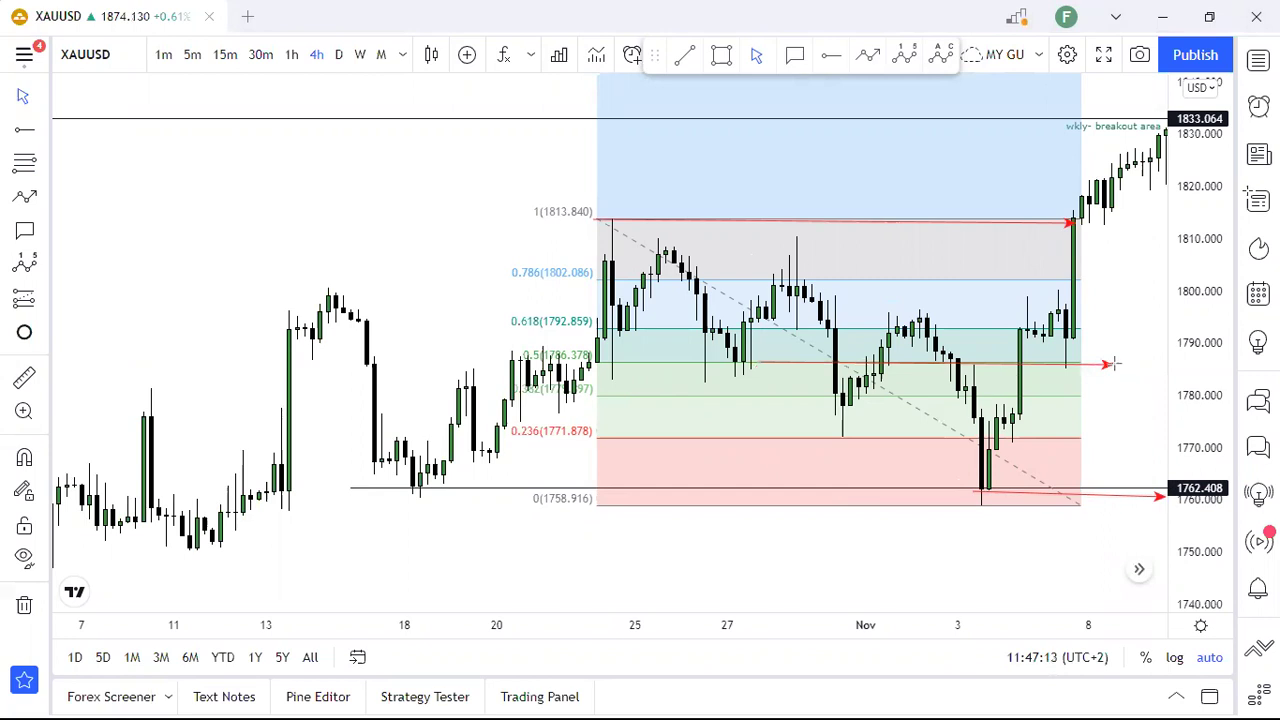
left_click(1028, 330)
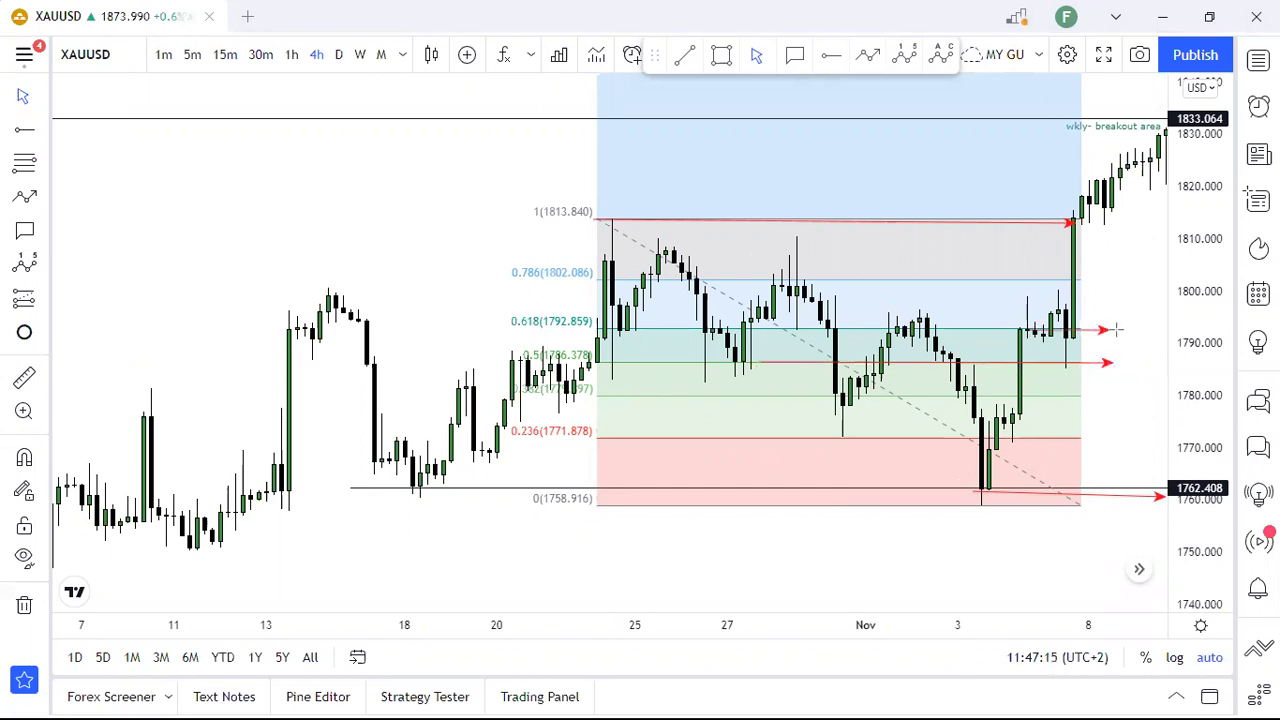
left_click(1030, 283)
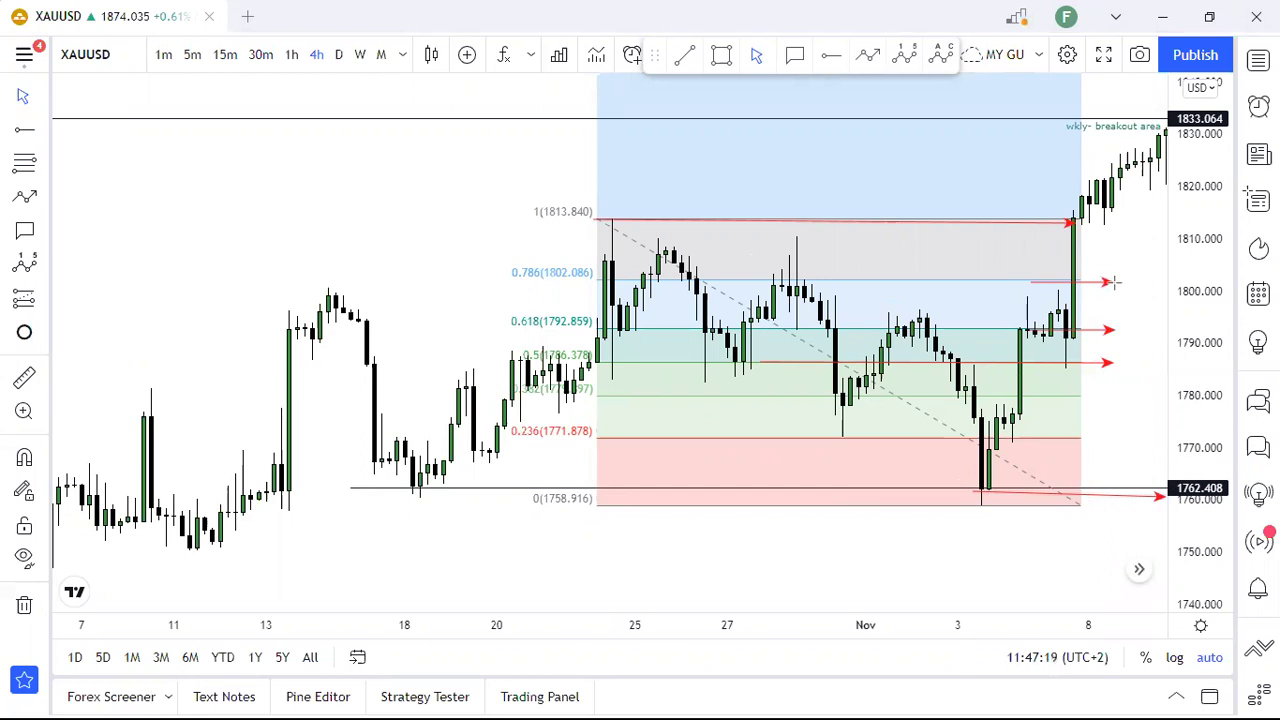
left_click(1112, 283)
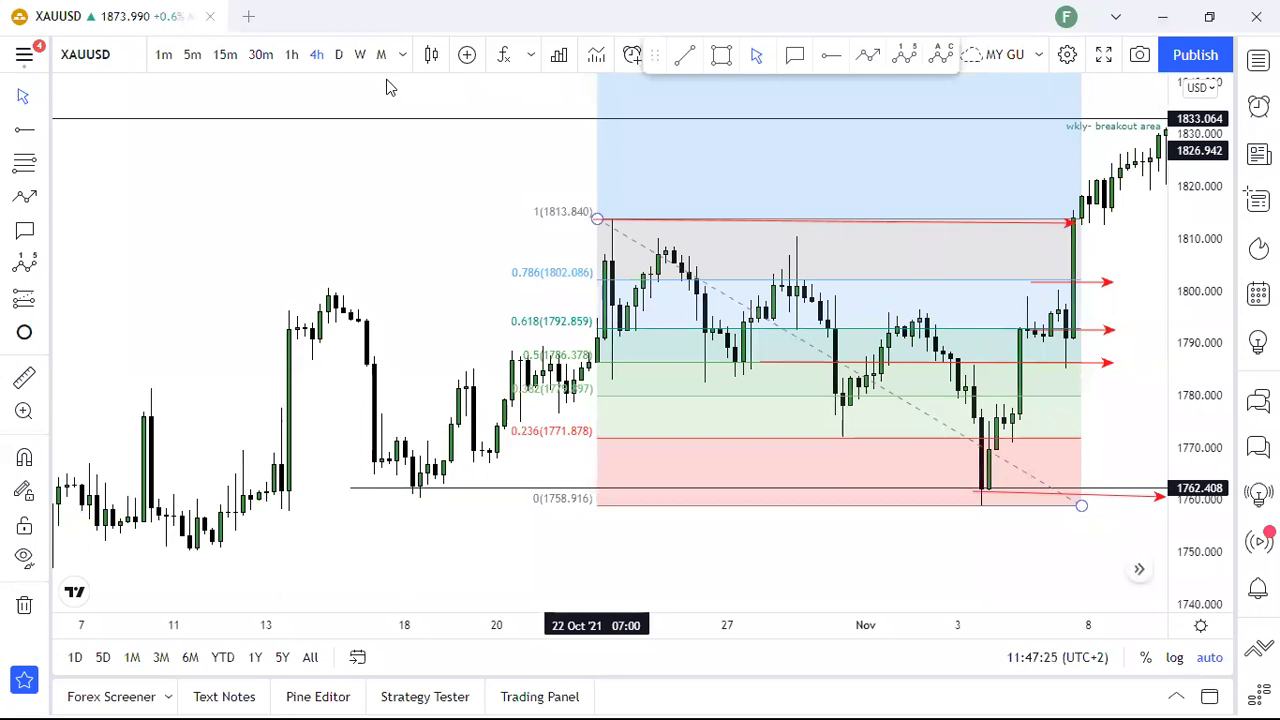
- Delete the Fibonacci retracement and draw a red arrow along the 1792 level
left_click(634, 88)
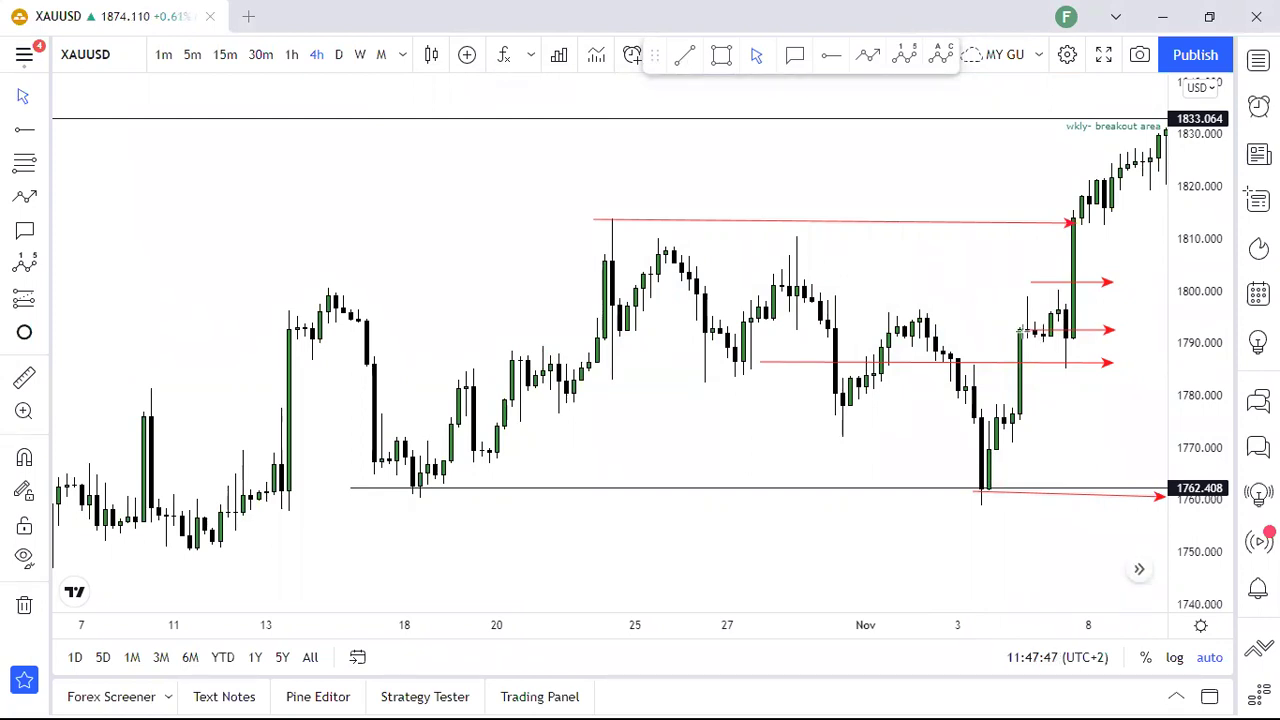
left_click(1020, 330)
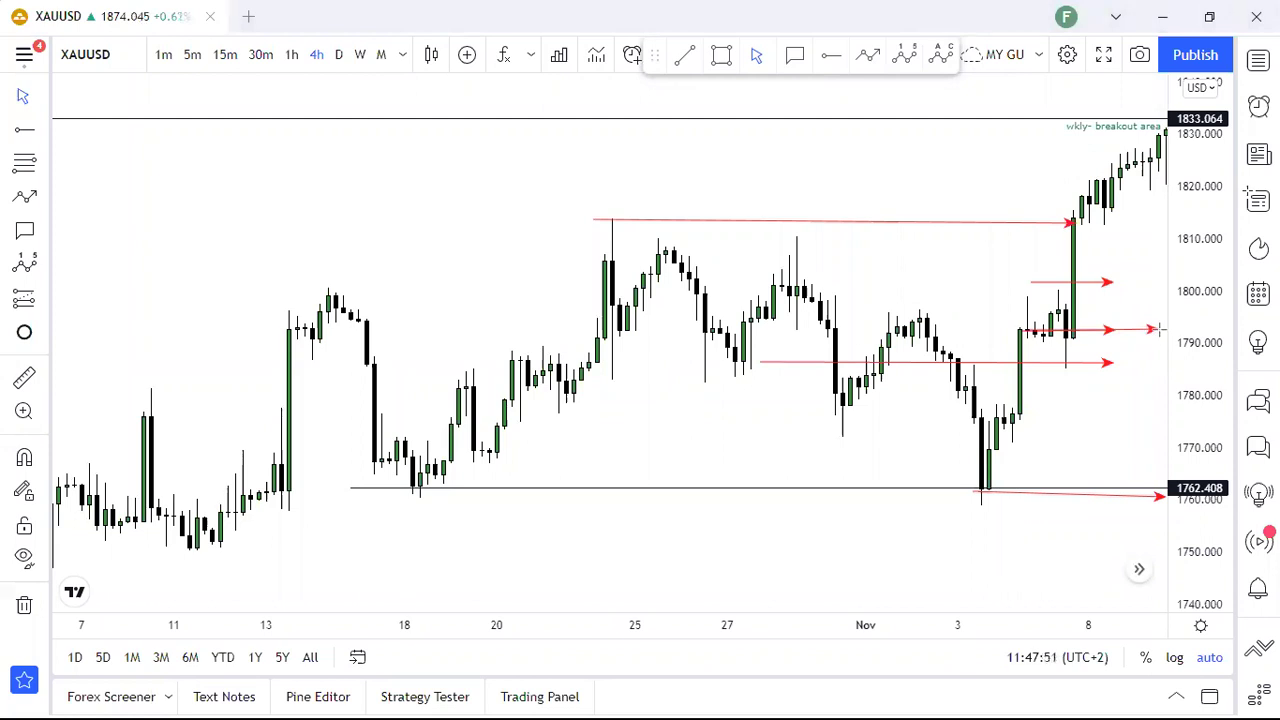
left_click(1158, 330)
- Add arrows at 1786 and near 1800, then clear all red drawings from the chart
left_click(984, 368)
left_click(1146, 365)
left_click(1038, 289)
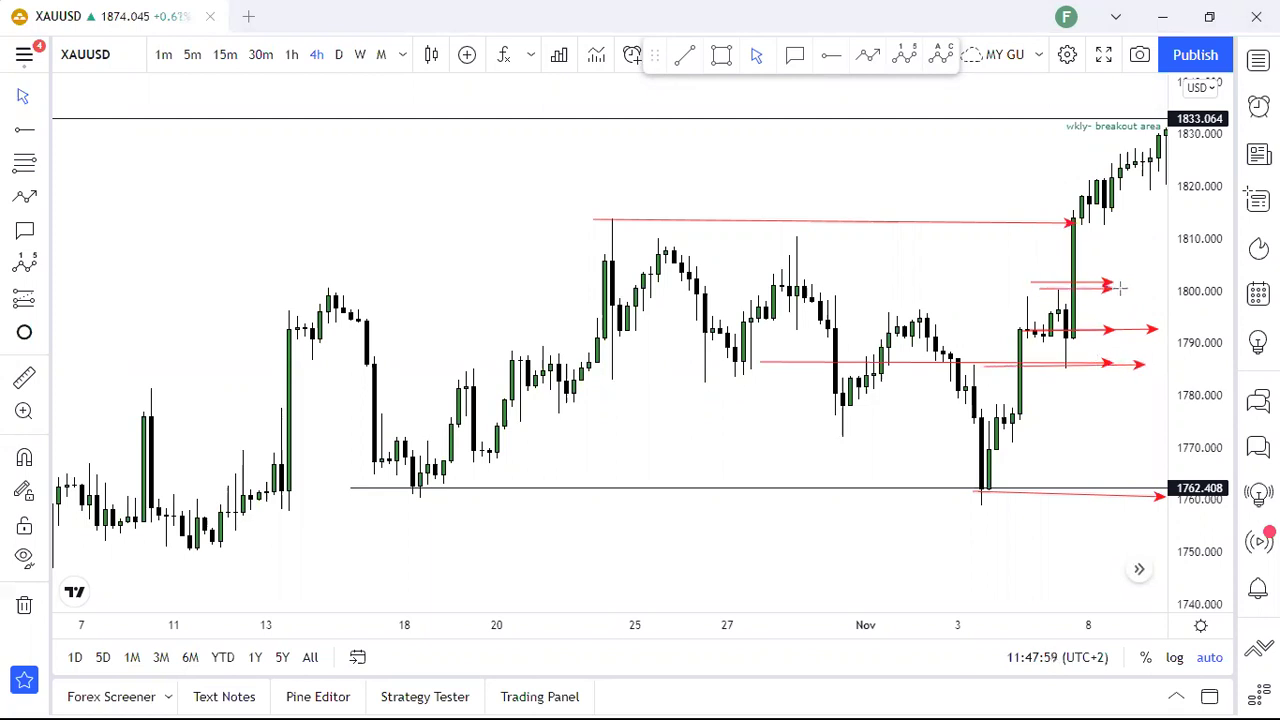
left_click(1123, 288)
key("Escape")
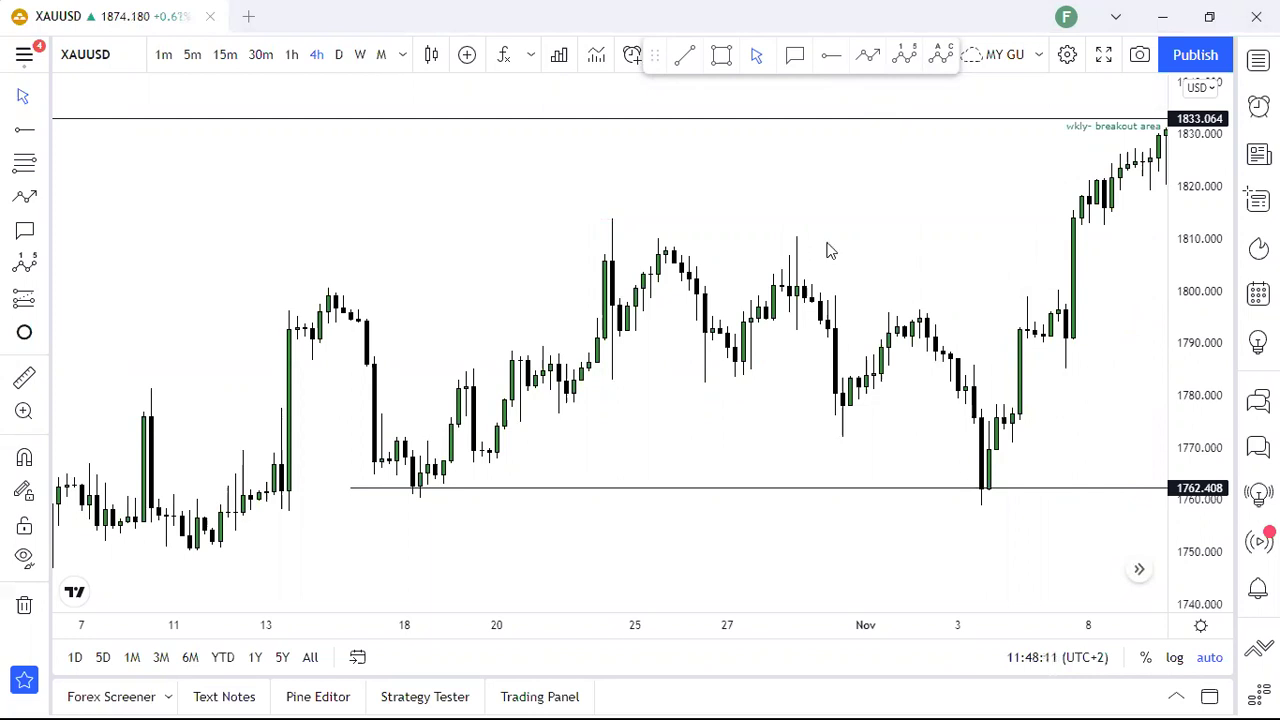
- Return to the latest candles and draw a Fib retracement from 1759.630 up to 1874.650
left_click_drag(829, 249, 334, 323)
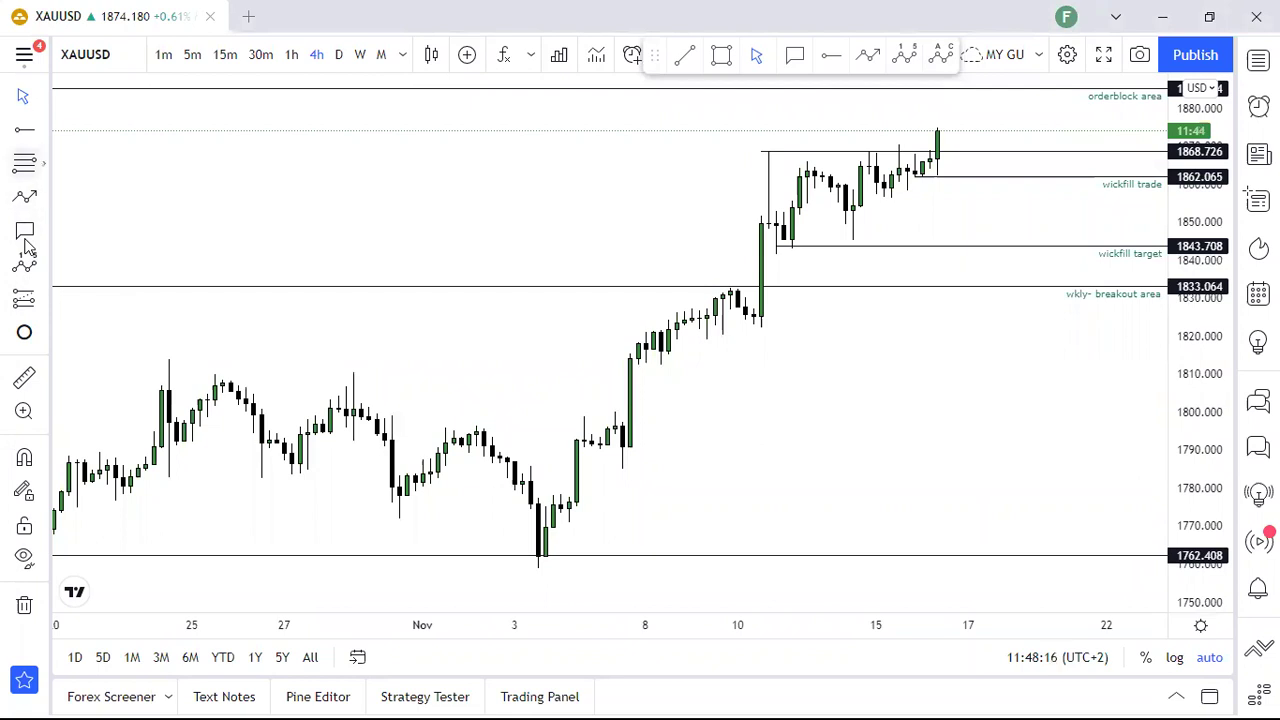
key("alt+f")
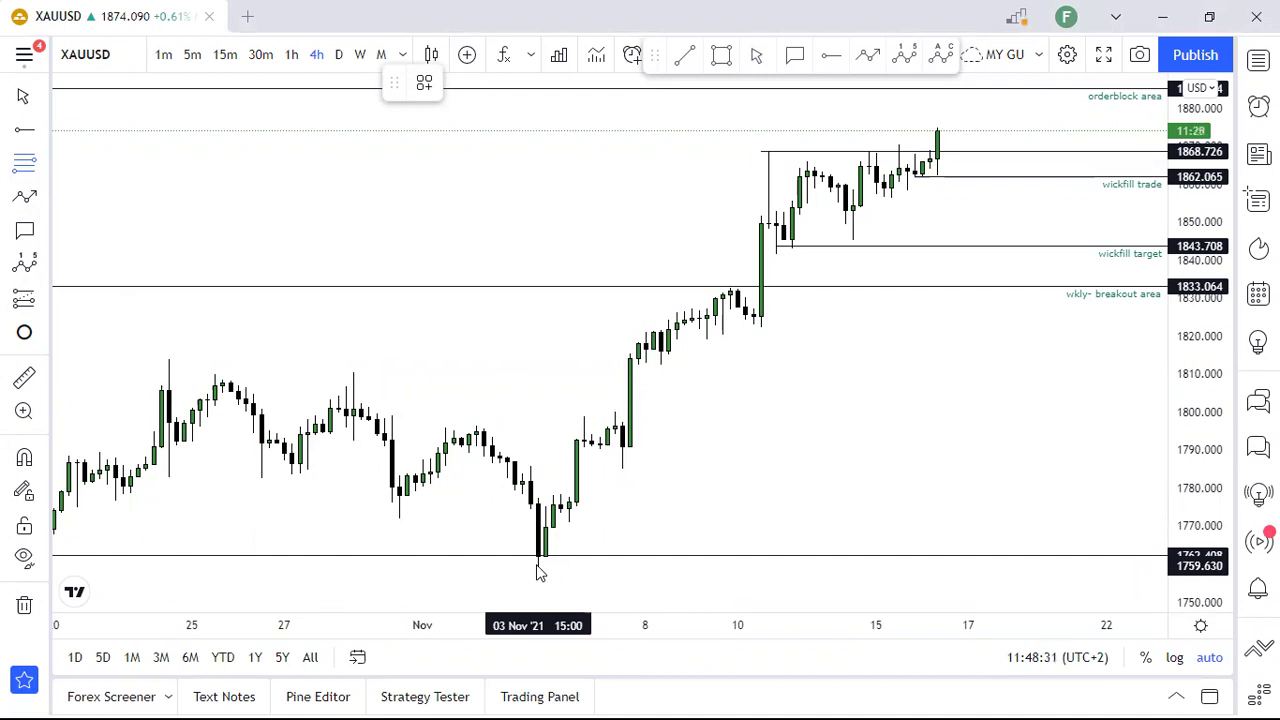
left_click(537, 566)
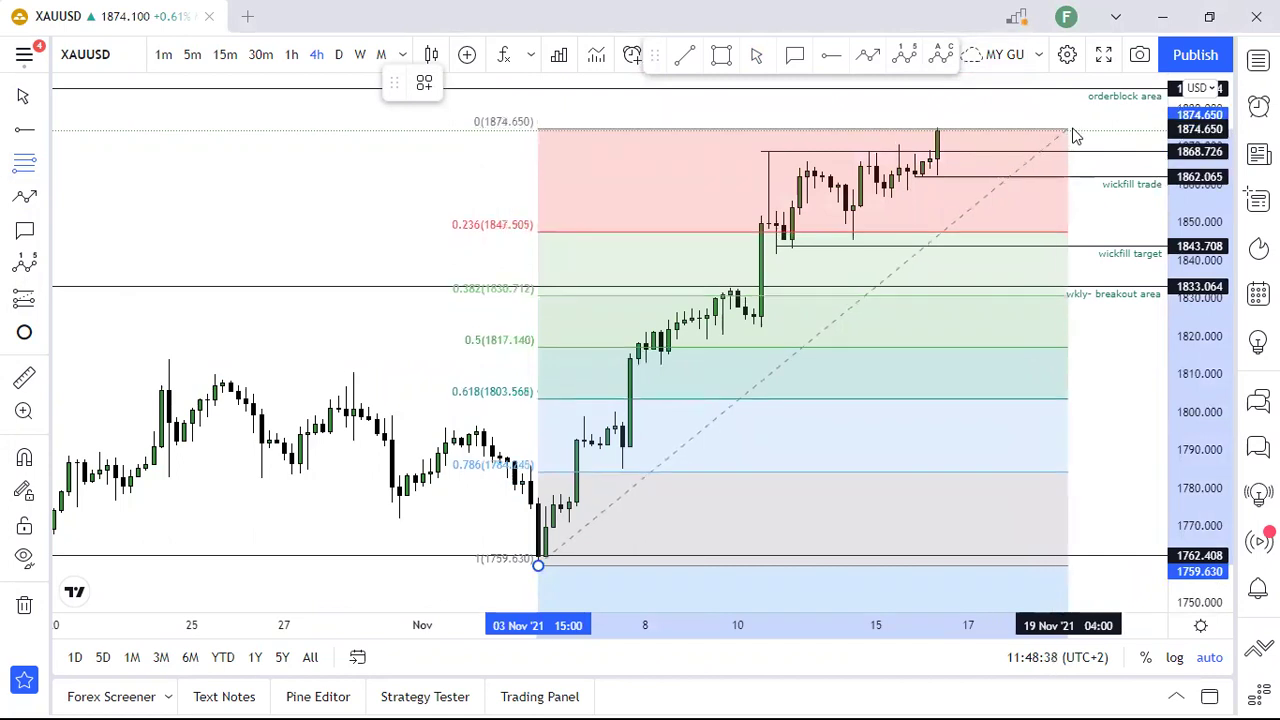
left_click(1072, 131)
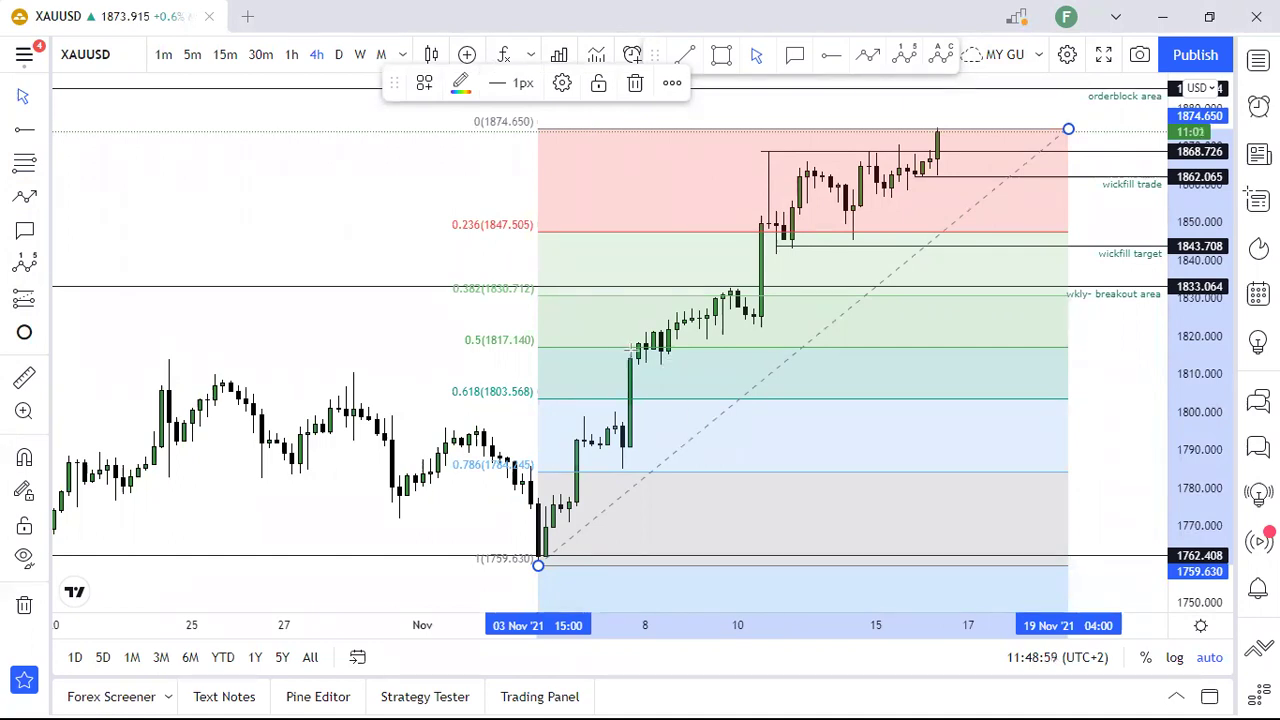
- Draw red arrows at the 0.5, 0.786 and 0.382 levels, then lift the Fib top to 1885.263
left_click_drag(632, 349, 966, 343)
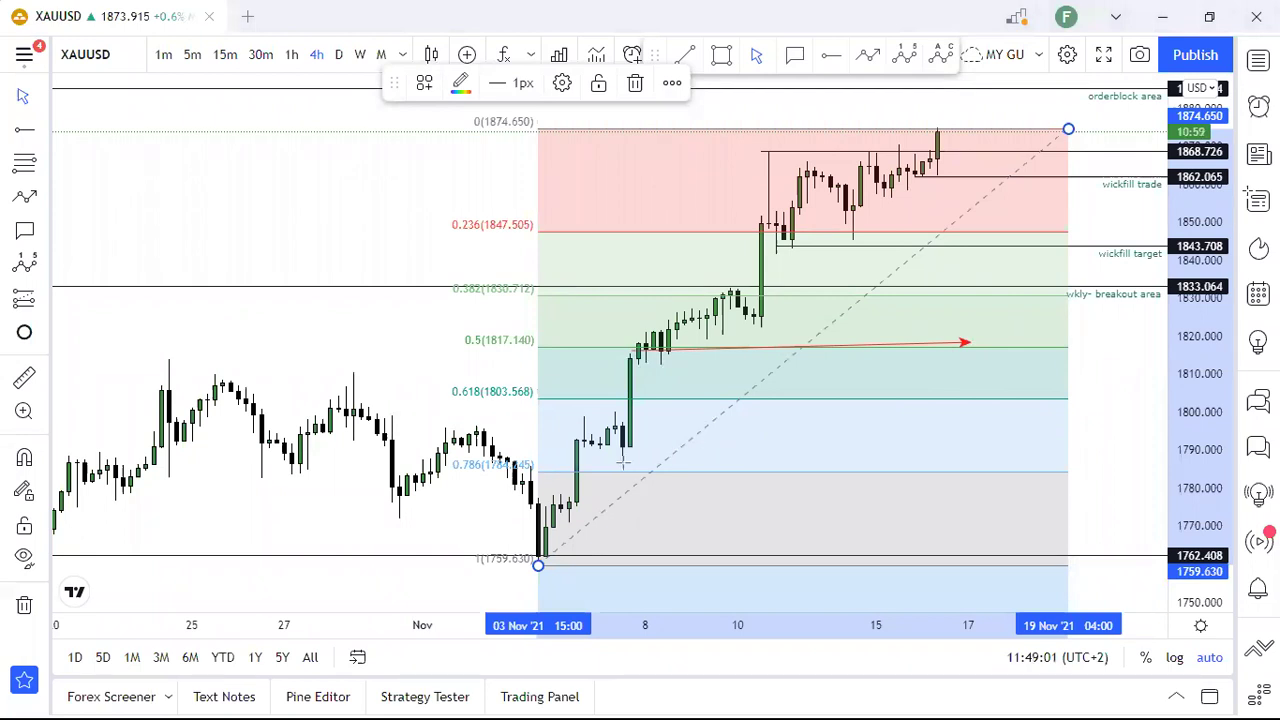
left_click_drag(613, 467, 1014, 468)
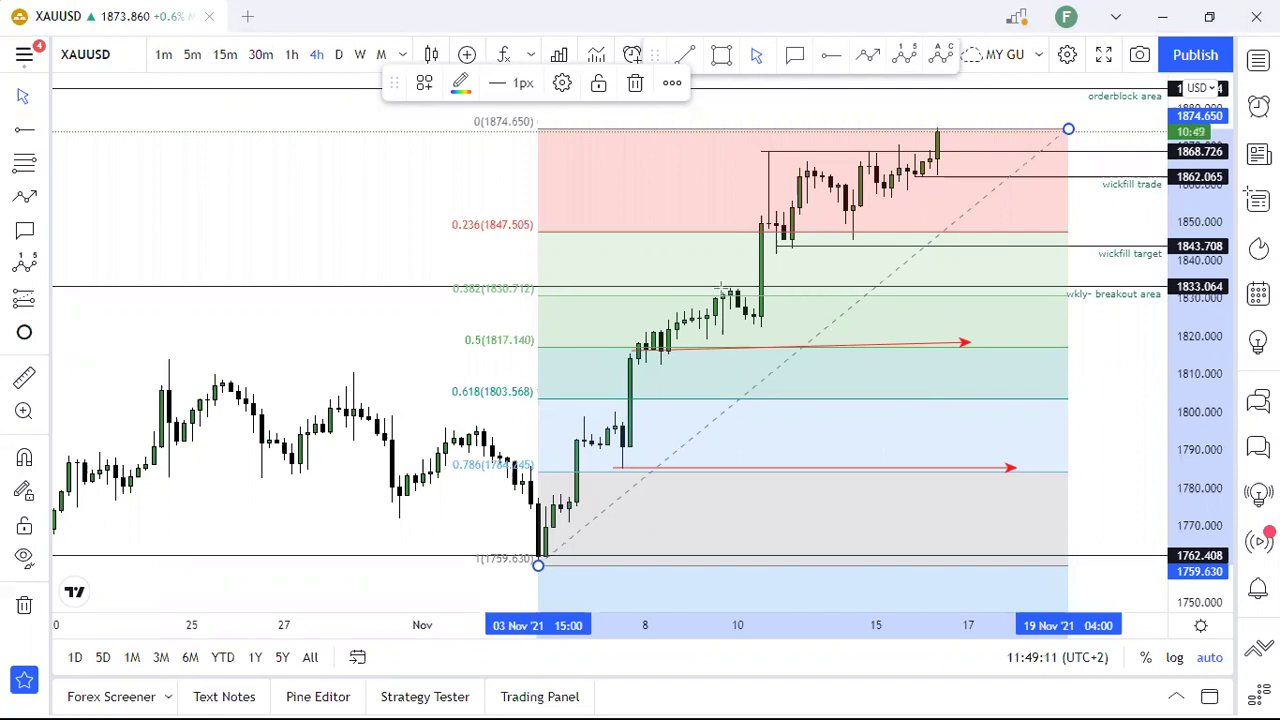
left_click_drag(728, 290, 1030, 291)
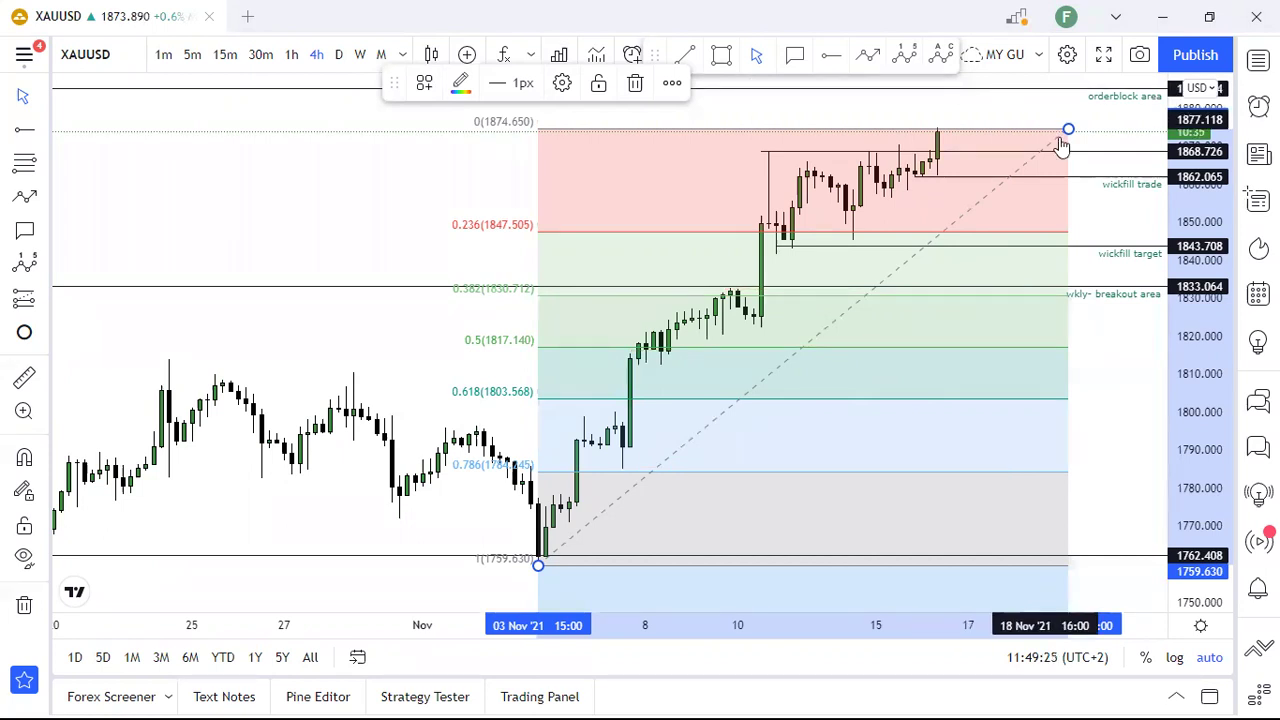
left_click_drag(1069, 131, 1108, 96)
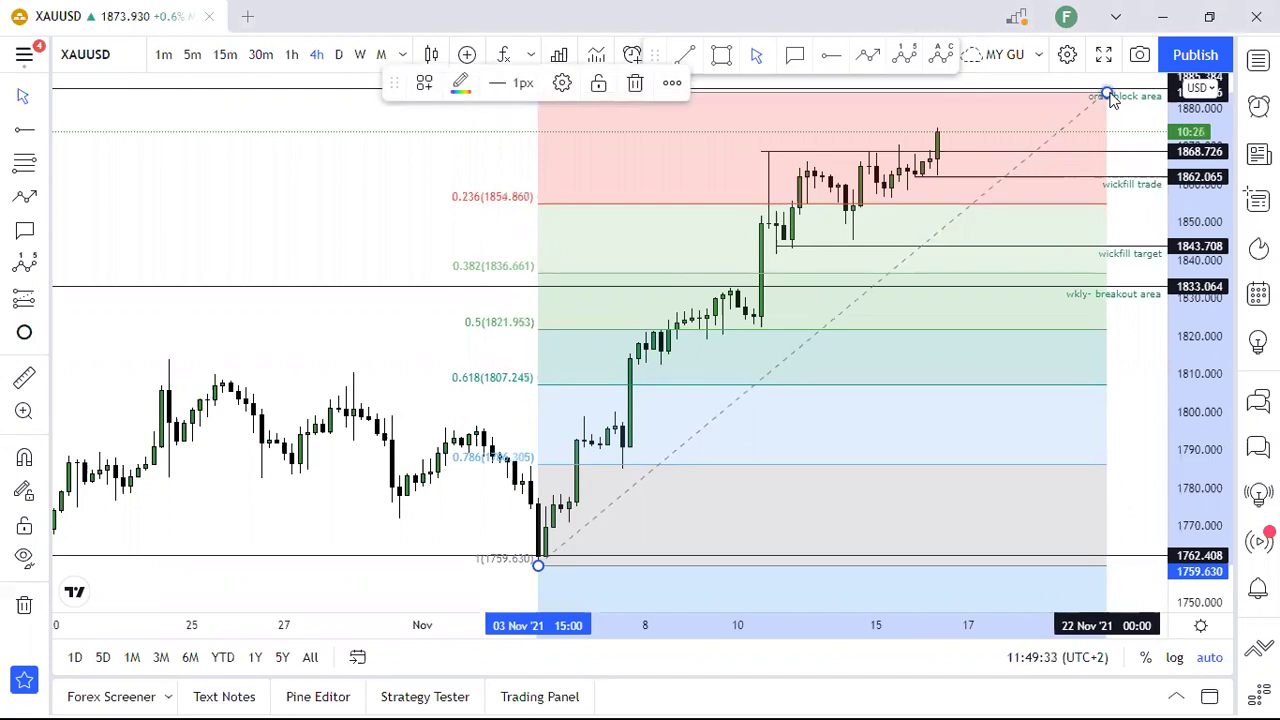
left_click_drag(1108, 94, 1114, 89)
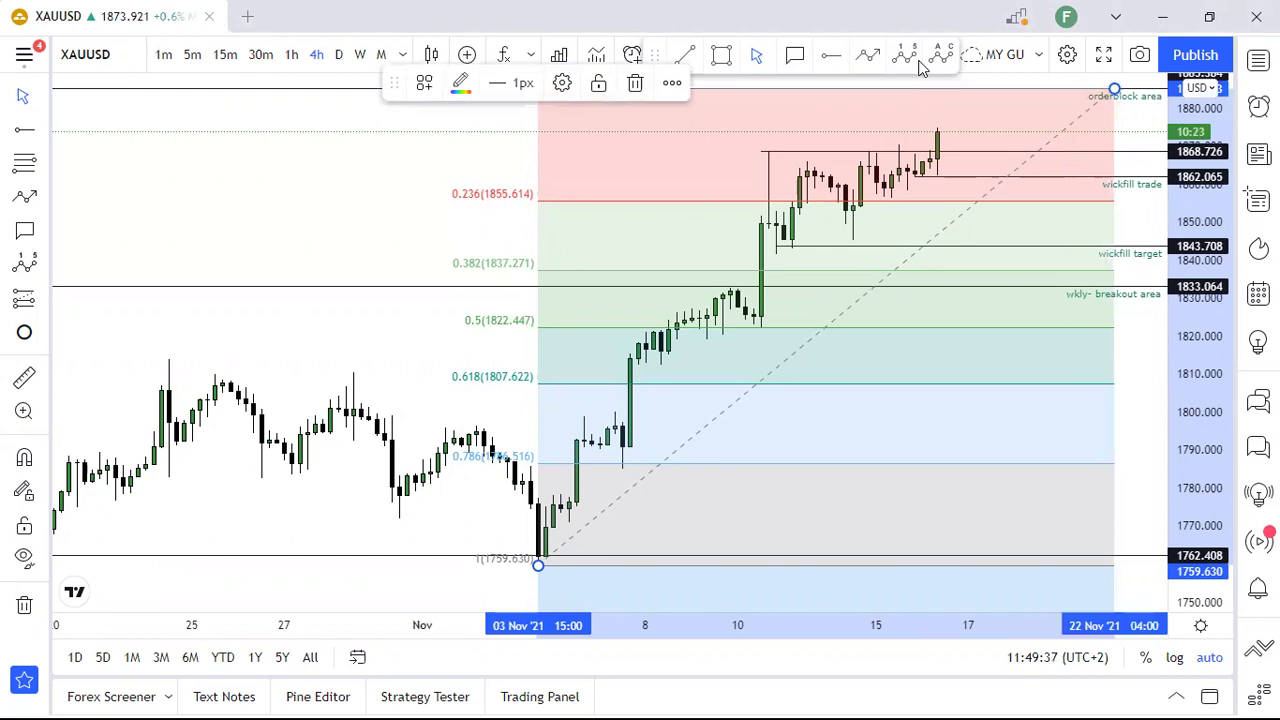
left_click(758, 327)
left_click(1114, 328)
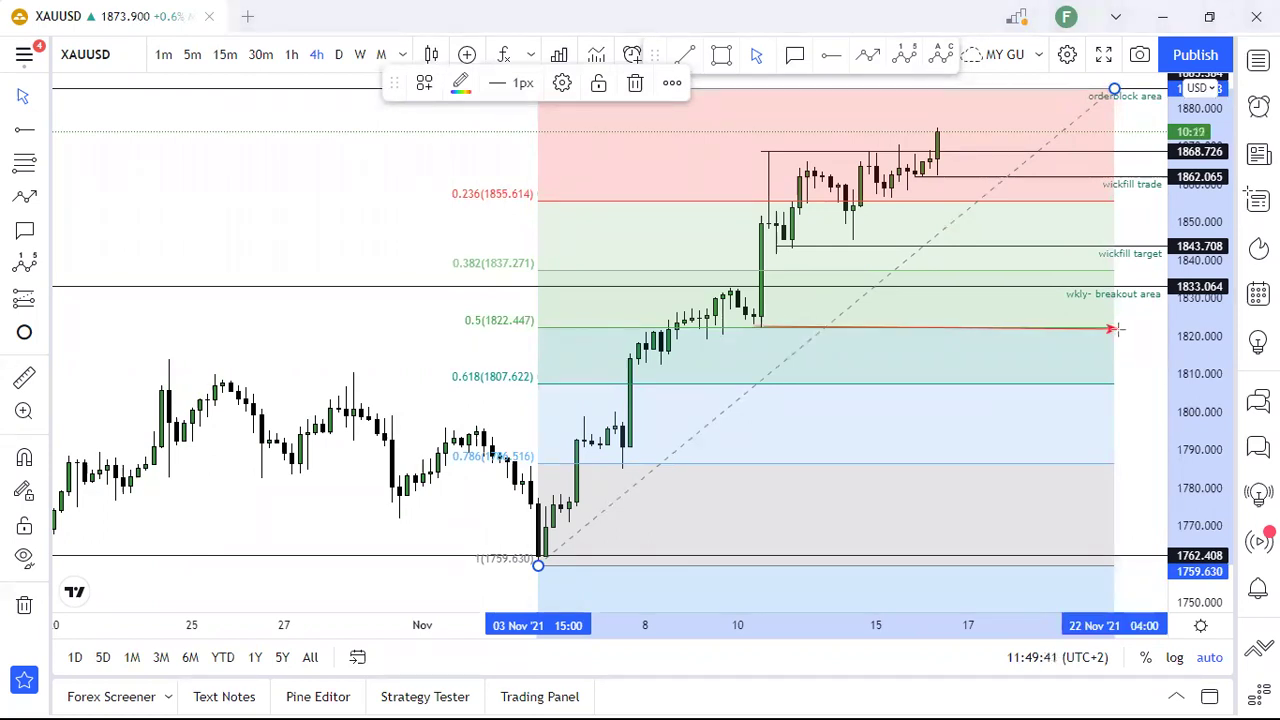
left_click(926, 93)
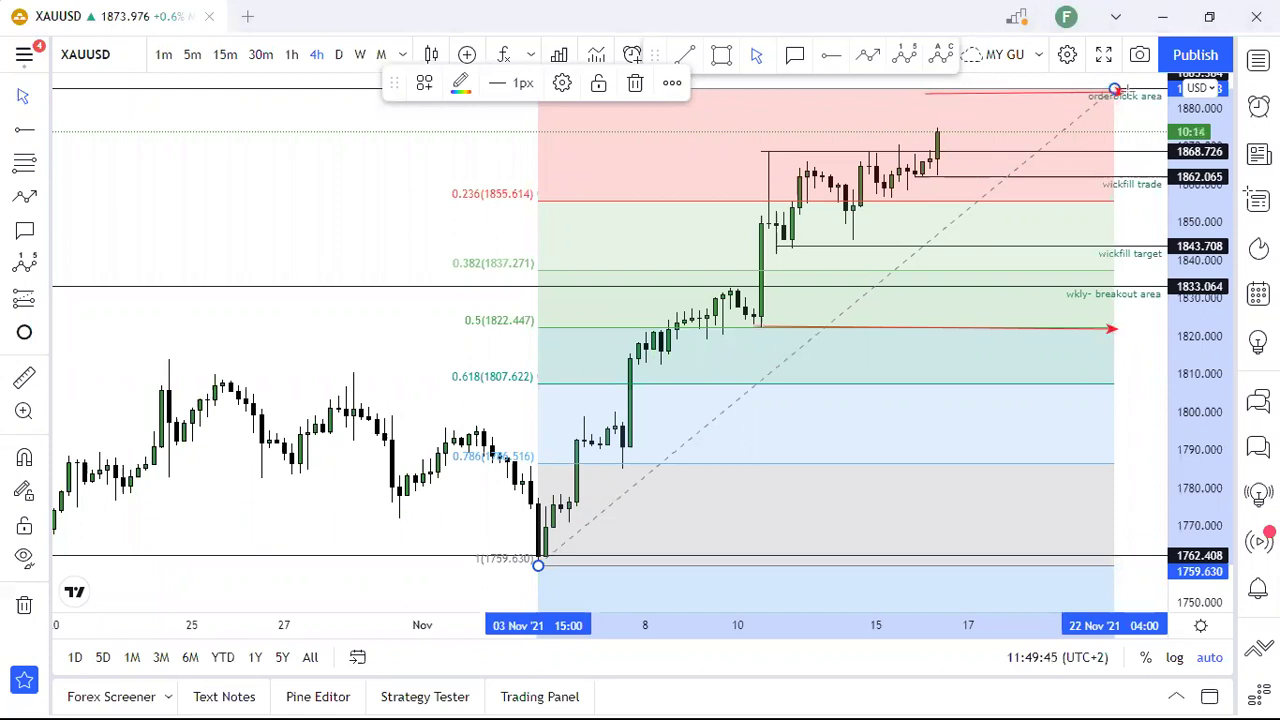
left_click(1116, 90)
left_click(990, 93)
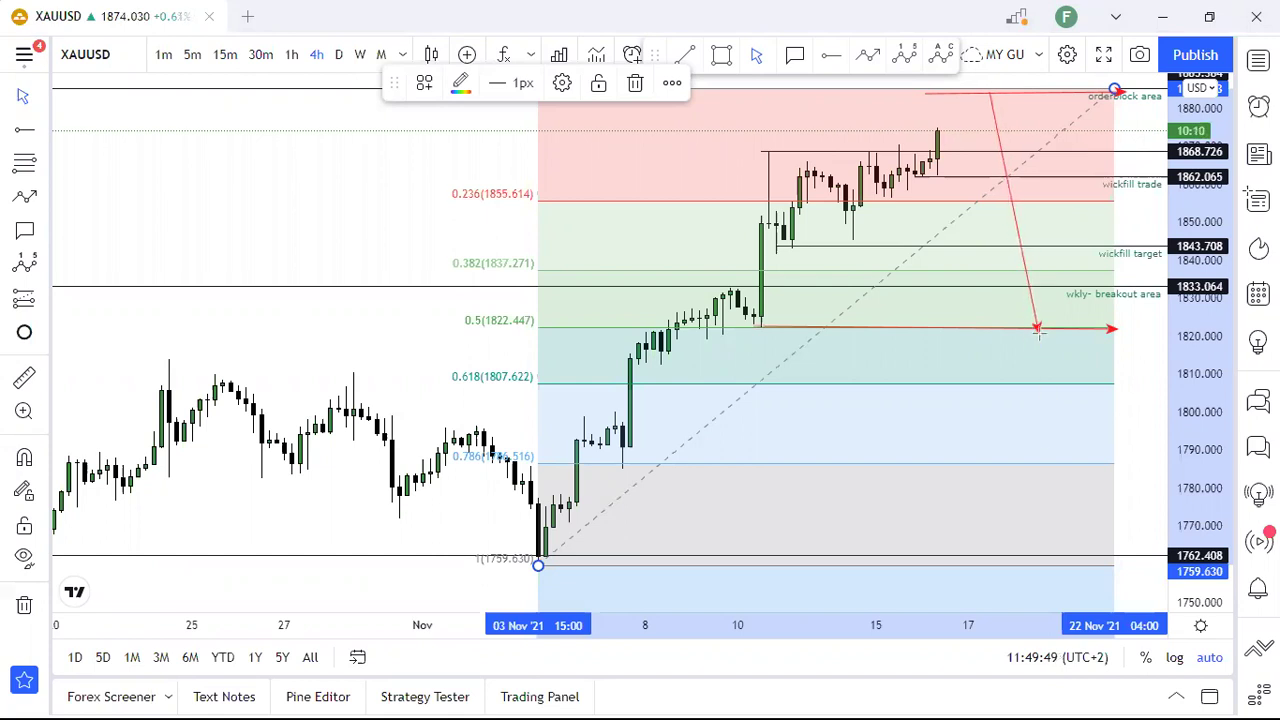
left_click(1037, 333)
left_click_drag(1050, 238, 1110, 282)
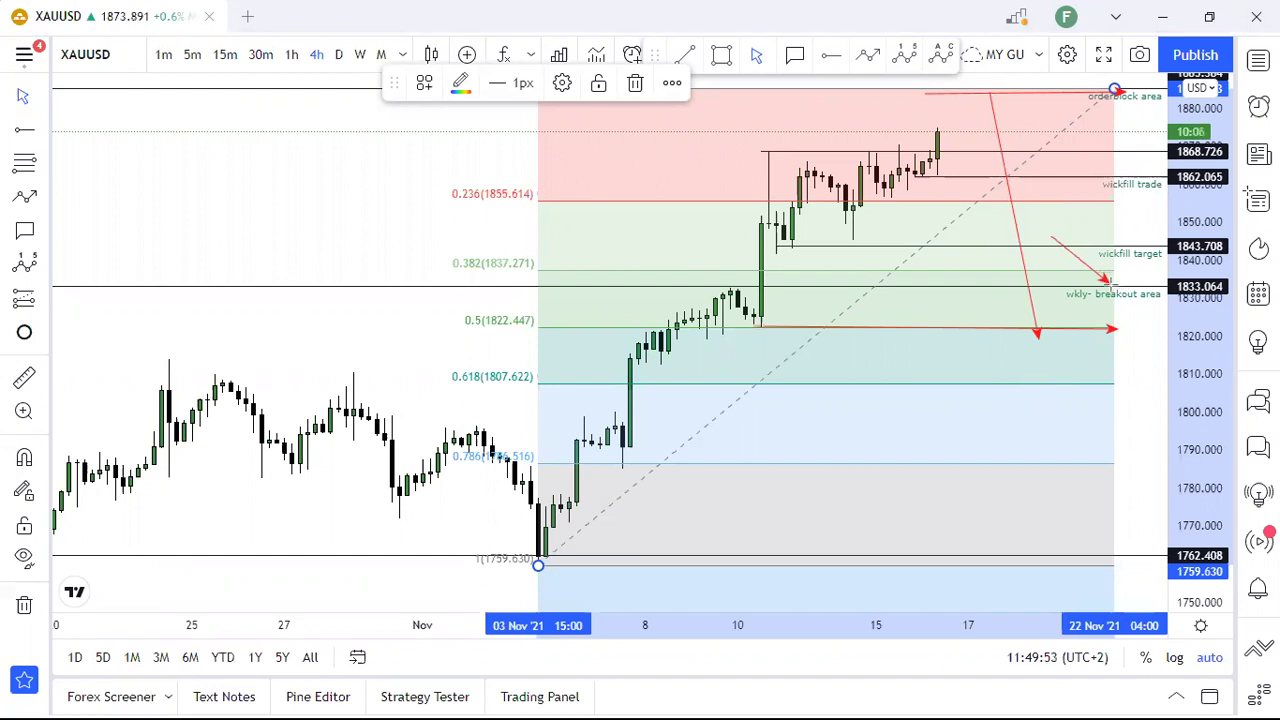
left_click_drag(1018, 290, 1036, 336)
left_click_drag(1020, 288, 1112, 288)
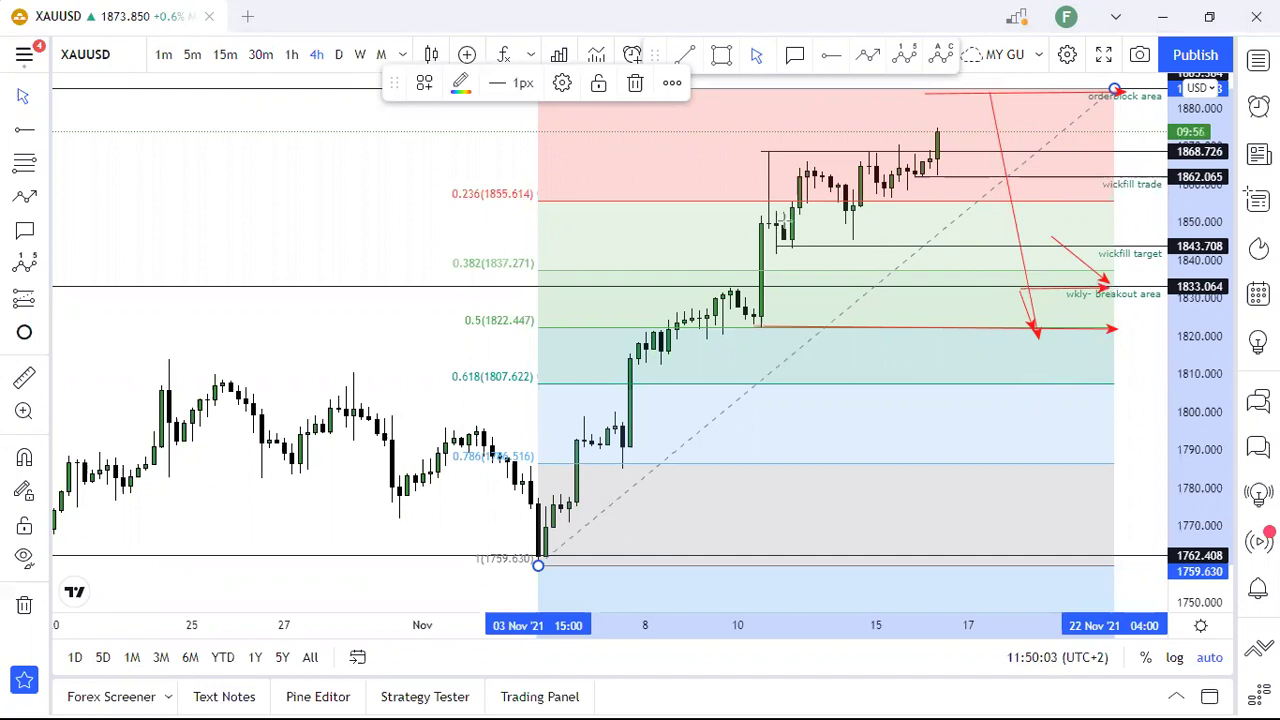
left_click_drag(751, 221, 748, 315)
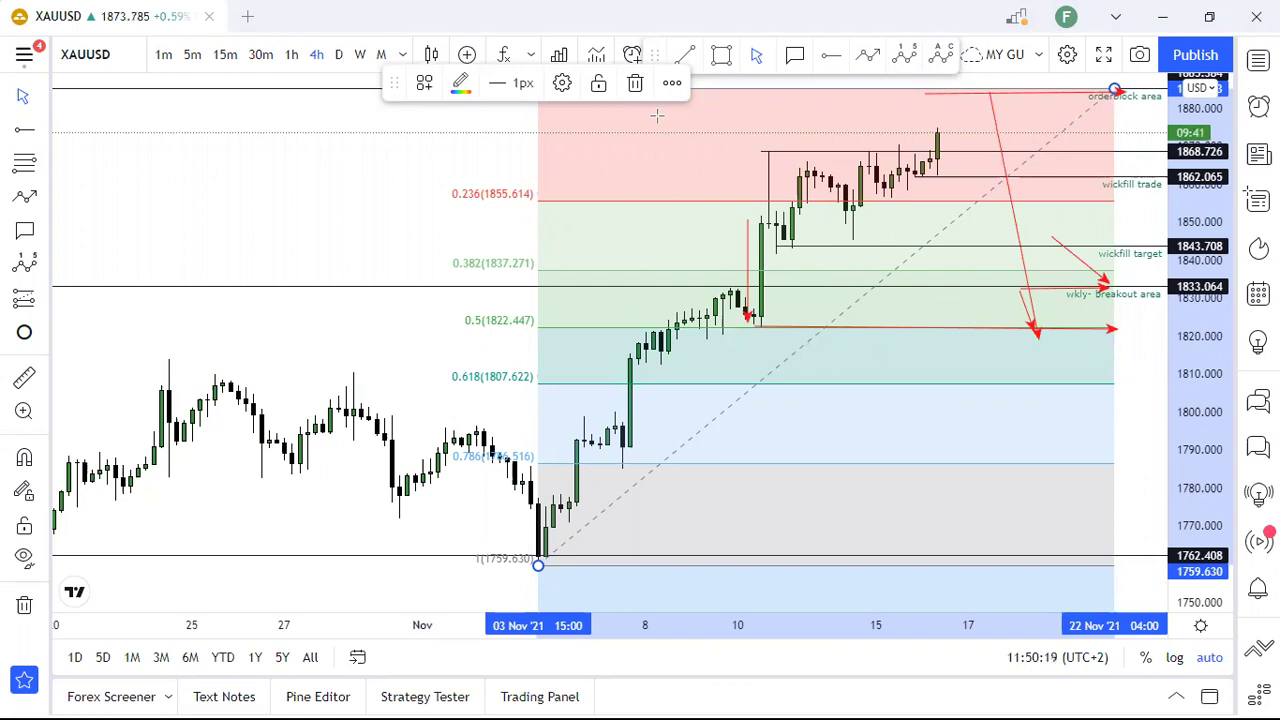
key("Escape")
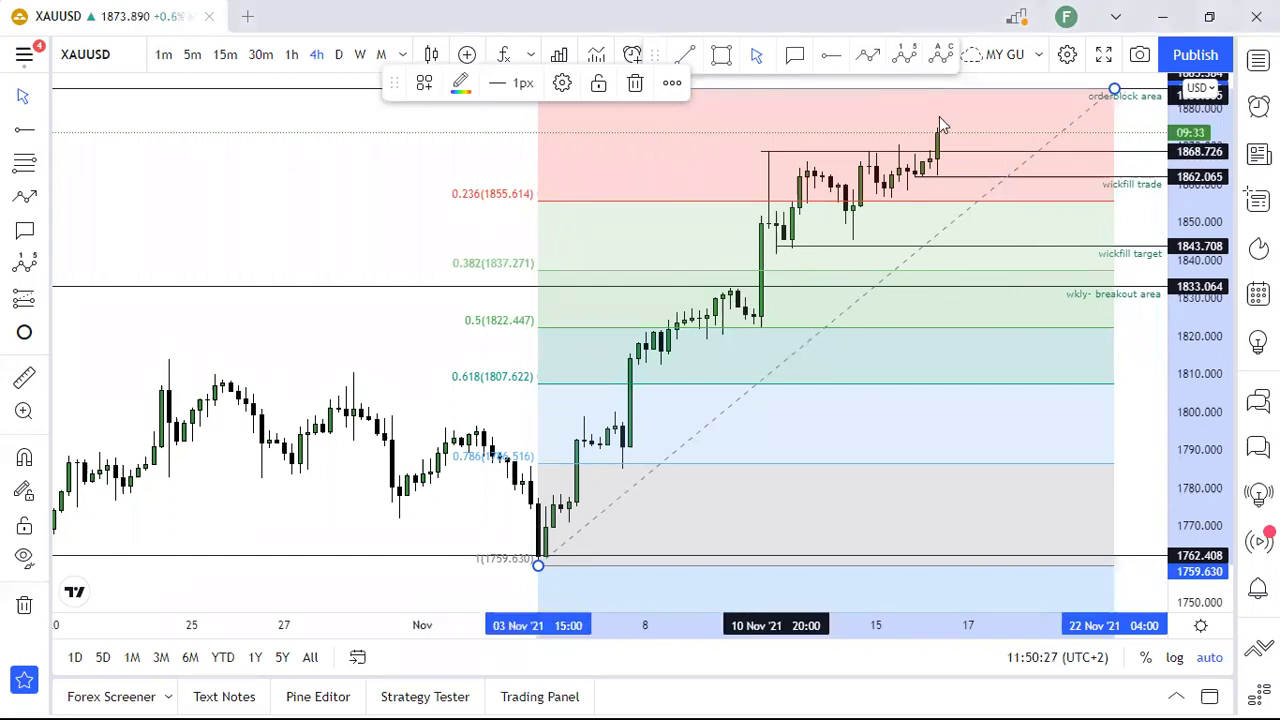
- Delete the Fibonacci retracement and draw red arrows at the big green candle and rightward from its base
left_click(636, 84)
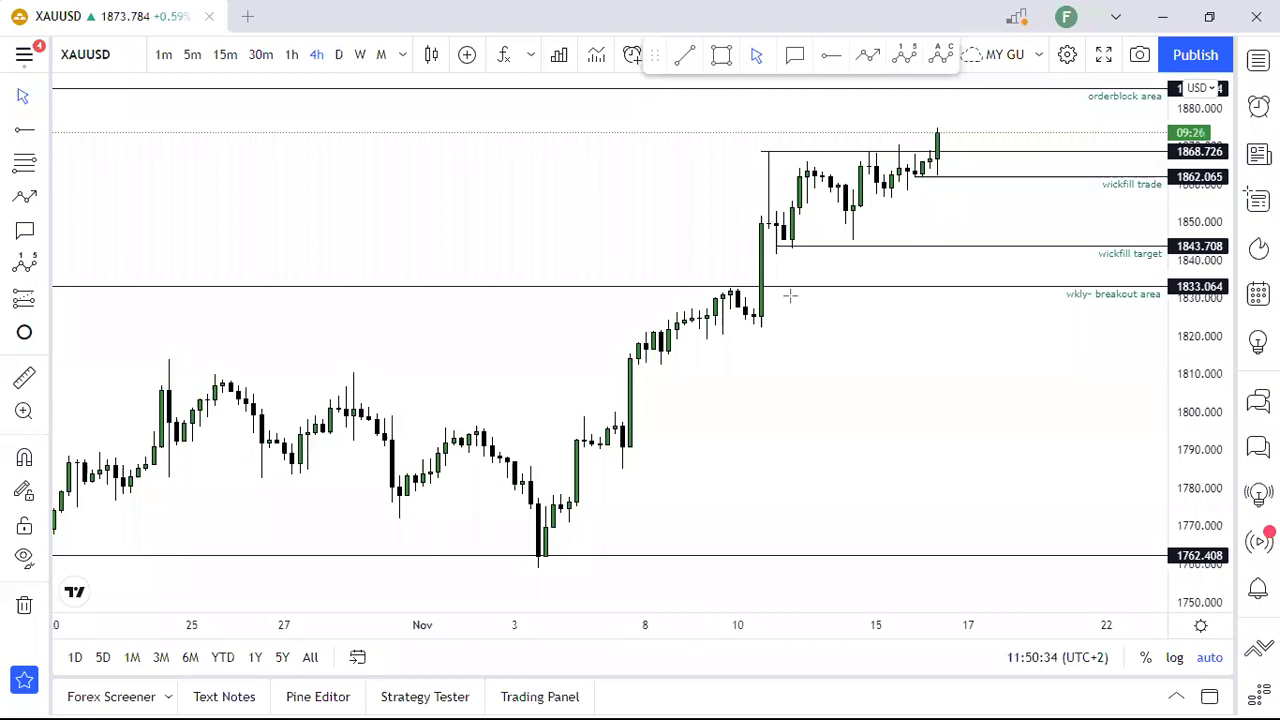
left_click_drag(713, 249, 748, 255)
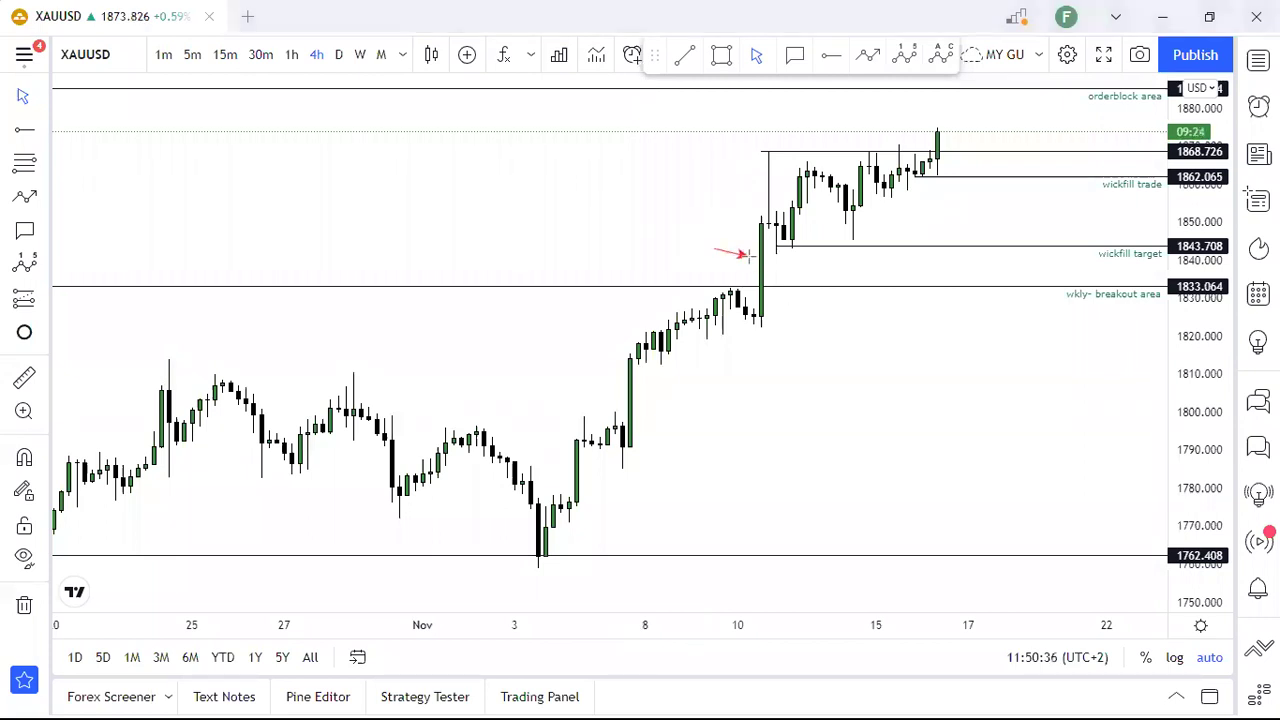
mouse_move(750, 307)
left_mouse_down()
mouse_move(1076, 323)
mouse_move(1155, 309)
left_mouse_up()
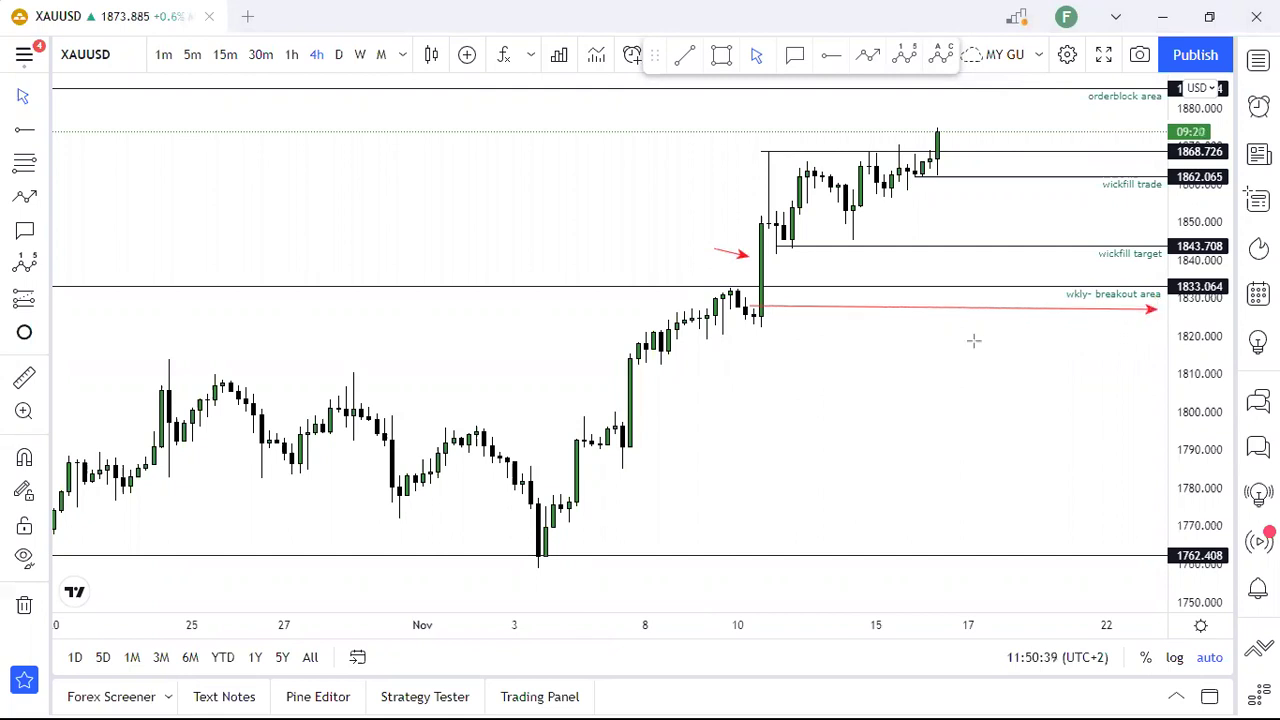
mouse_move(750, 326)
left_mouse_down()
mouse_move(1150, 311)
mouse_move(1182, 330)
left_mouse_up()
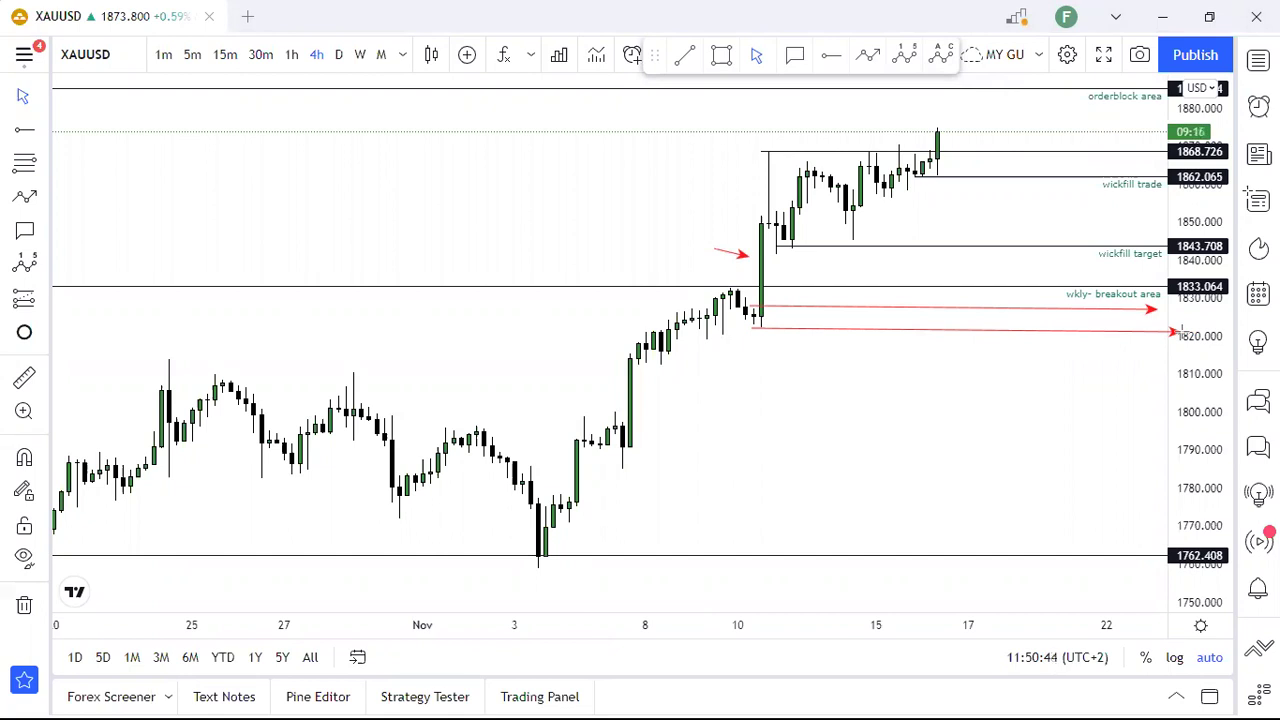
- Draw arrows up the rising lows, down to the weekly breakout area, then up to new highs
mouse_move(773, 322)
left_mouse_down()
mouse_move(926, 123)
mouse_move(960, 103)
mouse_move(958, 148)
left_mouse_up()
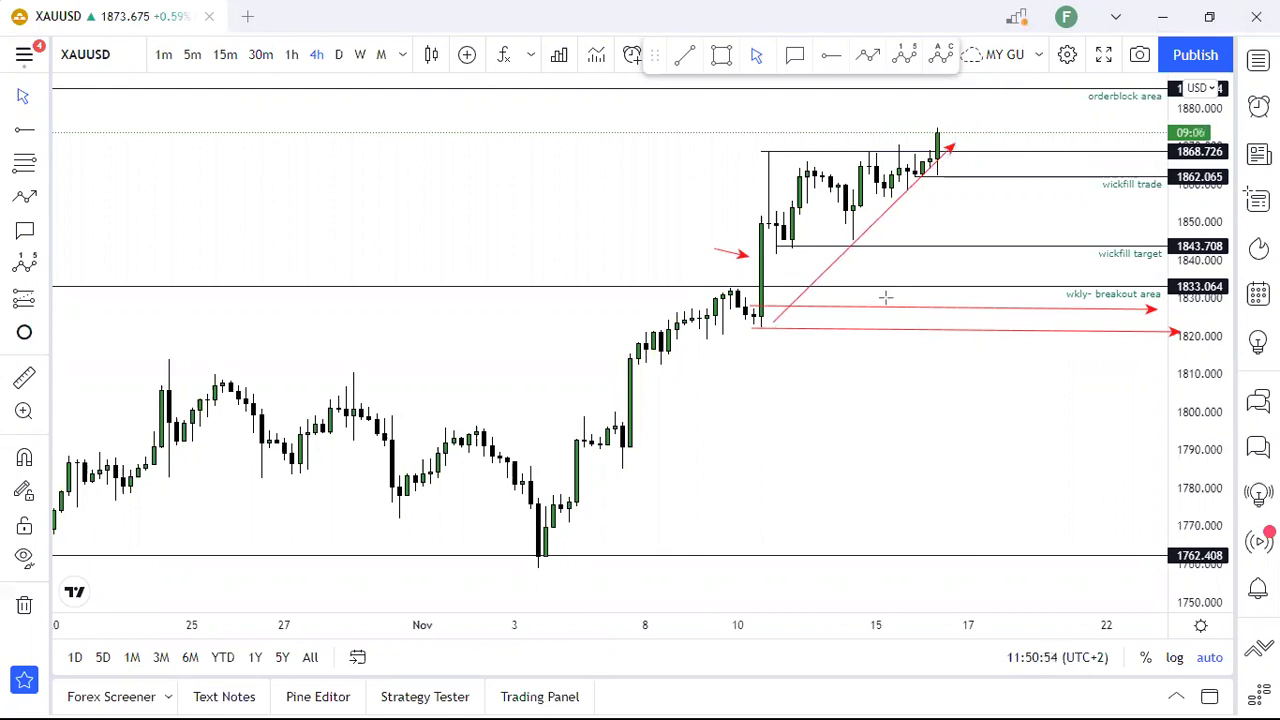
left_click_drag(958, 96, 999, 284)
left_click_drag(1049, 174, 1135, 8)
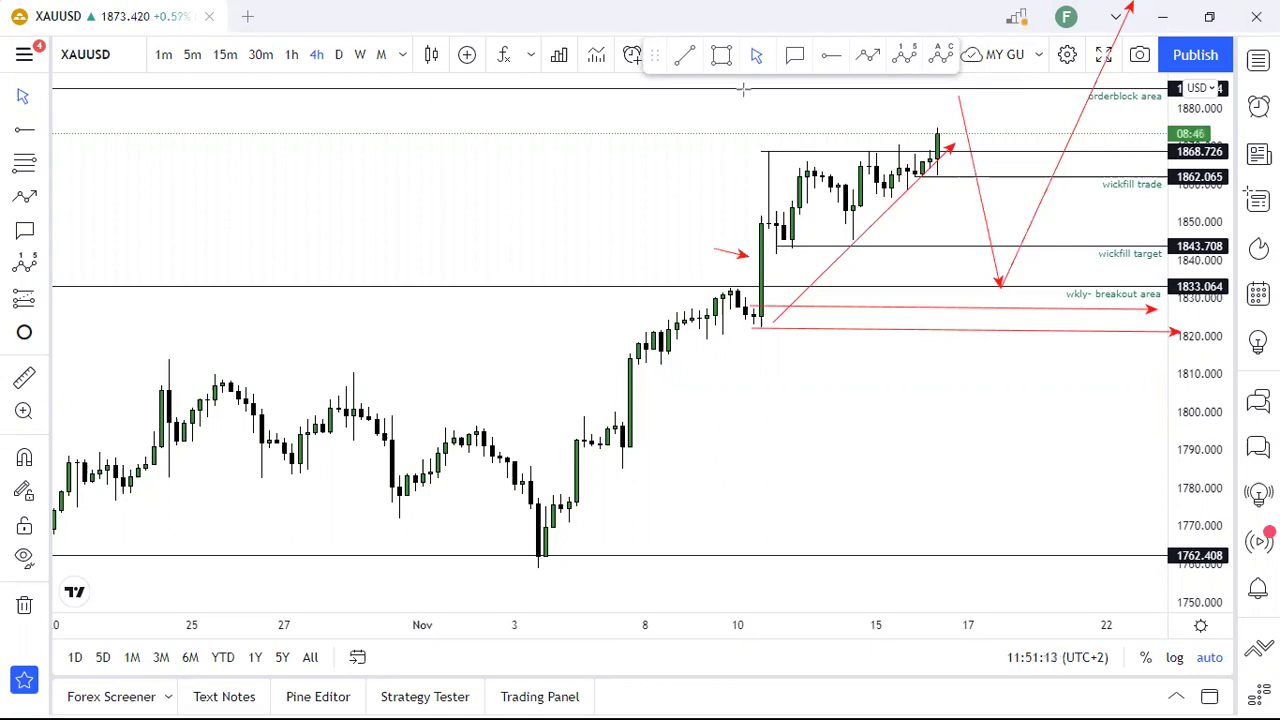
- Erase every red brush arrow with the E shortcut, keeping the key-level lines
key("e")
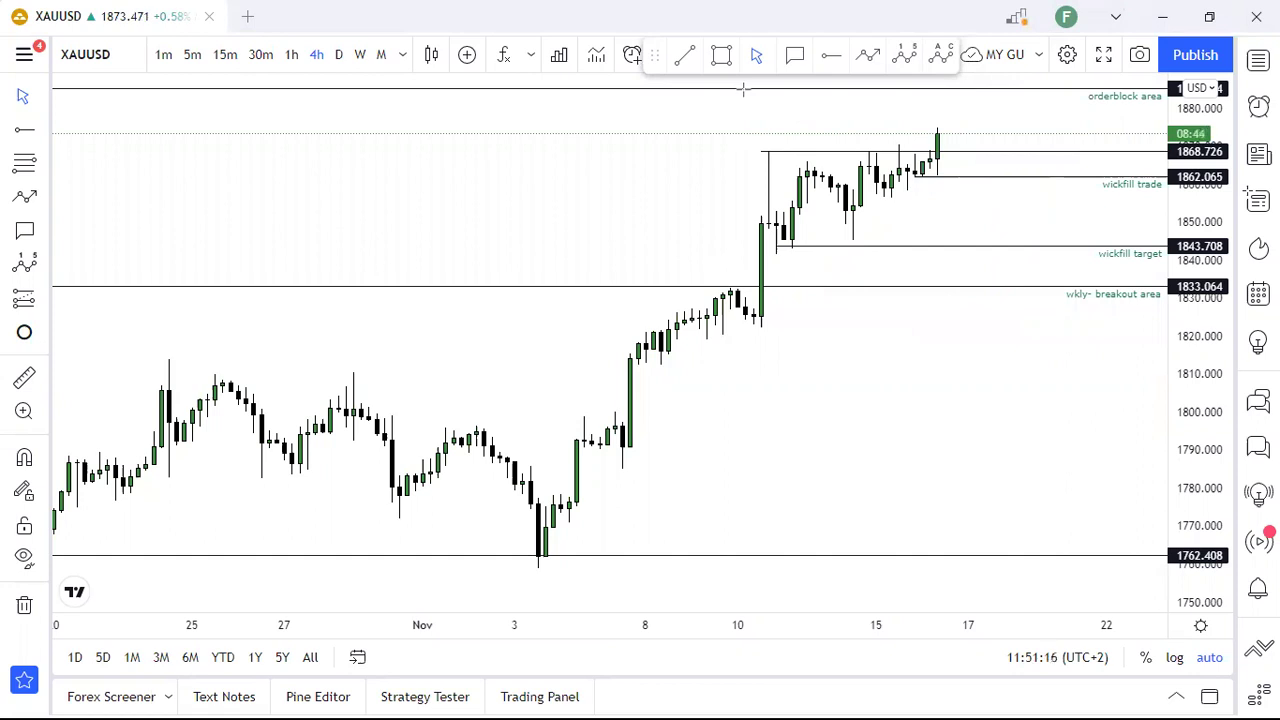